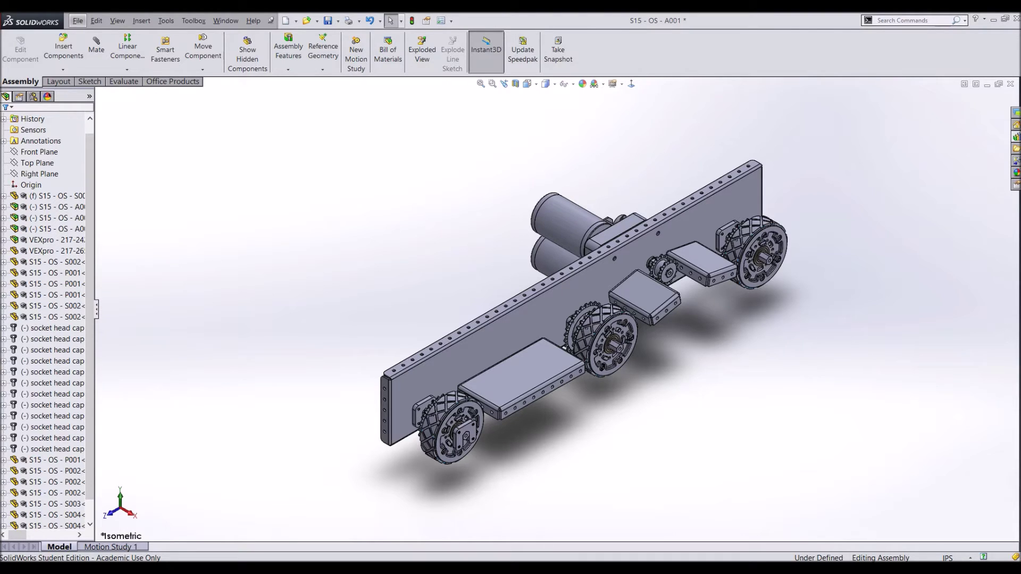
Create a mid plane between the outer face of the near-end wheel's outer bearing block and the wheel-side face of the rail
{"action": "left_click", "coordinate": [323, 69]}
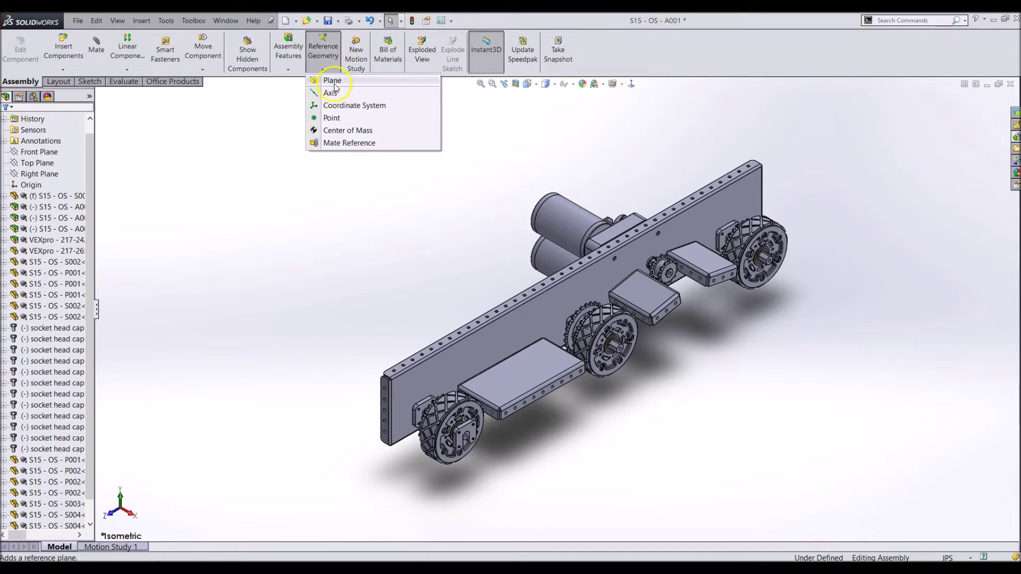
{"action": "left_click", "coordinate": [333, 80]}
{"action": "scroll", "coordinate": [492, 422], "scroll_direction": "down", "scroll_amount": 2}
{"action": "scroll", "coordinate": [493, 422], "scroll_direction": "down", "scroll_amount": 5}
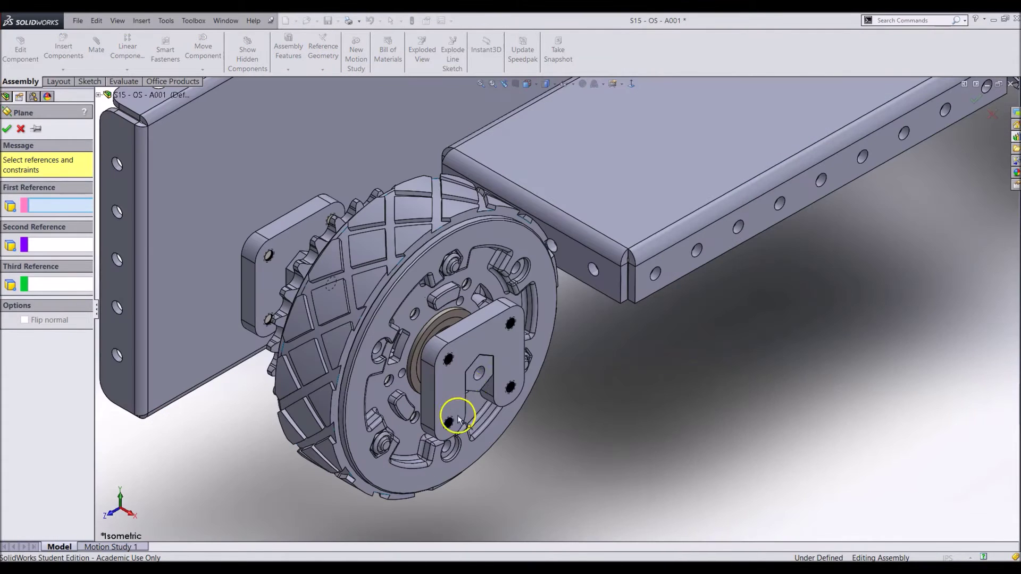
{"action": "left_click", "coordinate": [471, 353]}
{"action": "left_click", "coordinate": [311, 255]}
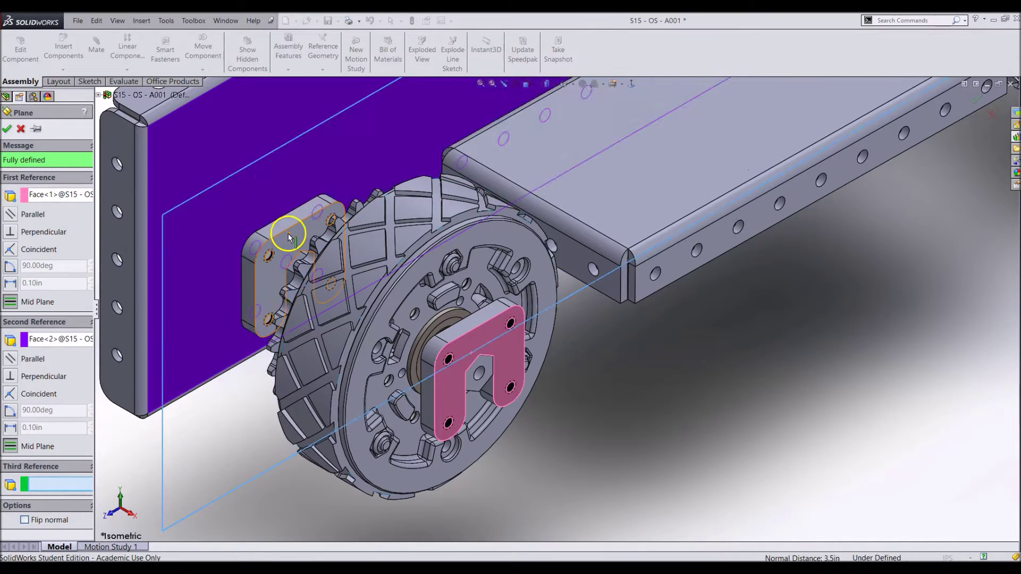
{"action": "right_click", "coordinate": [289, 238]}
{"action": "scroll", "coordinate": [337, 345], "scroll_direction": "up", "scroll_amount": 4}
{"action": "right_click", "coordinate": [230, 304]}
{"action": "key", "text": "Escape"}
{"action": "key", "text": "alt"}
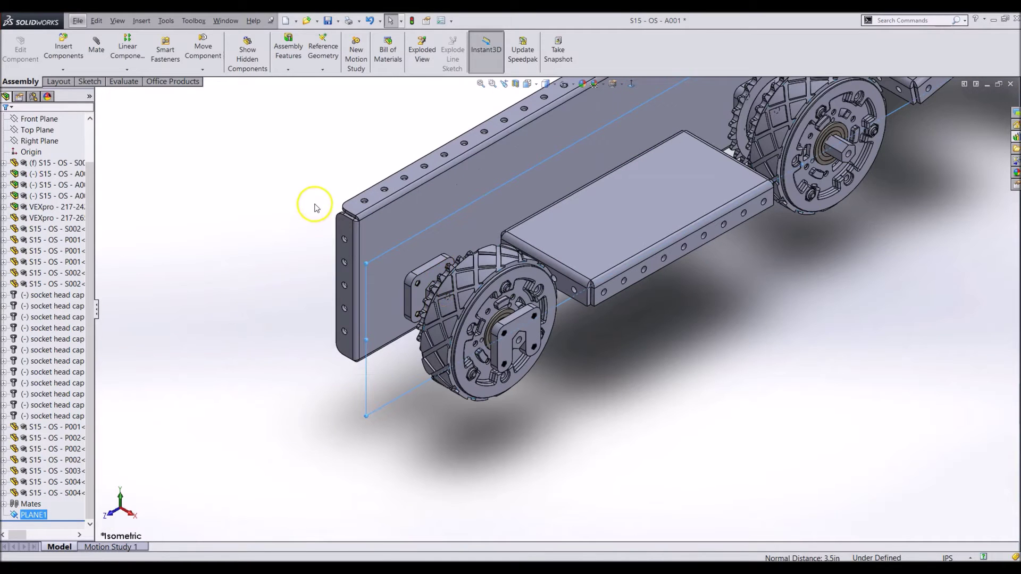
{"action": "key", "text": "f"}
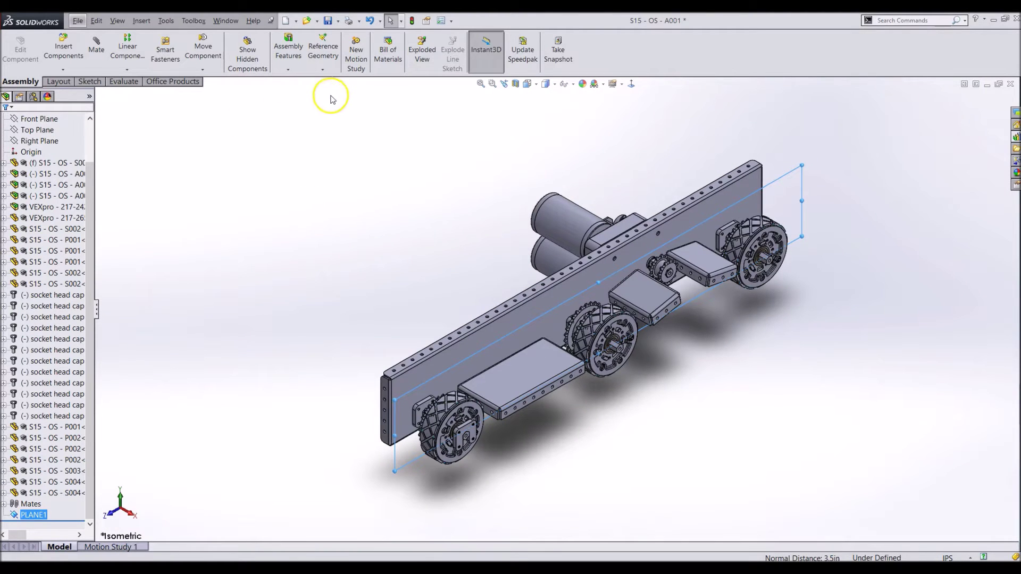
Start mirroring the side rail S15 - OS - S001 about PLANE1 as an opposite-hand version
{"action": "left_click", "coordinate": [127, 70]}
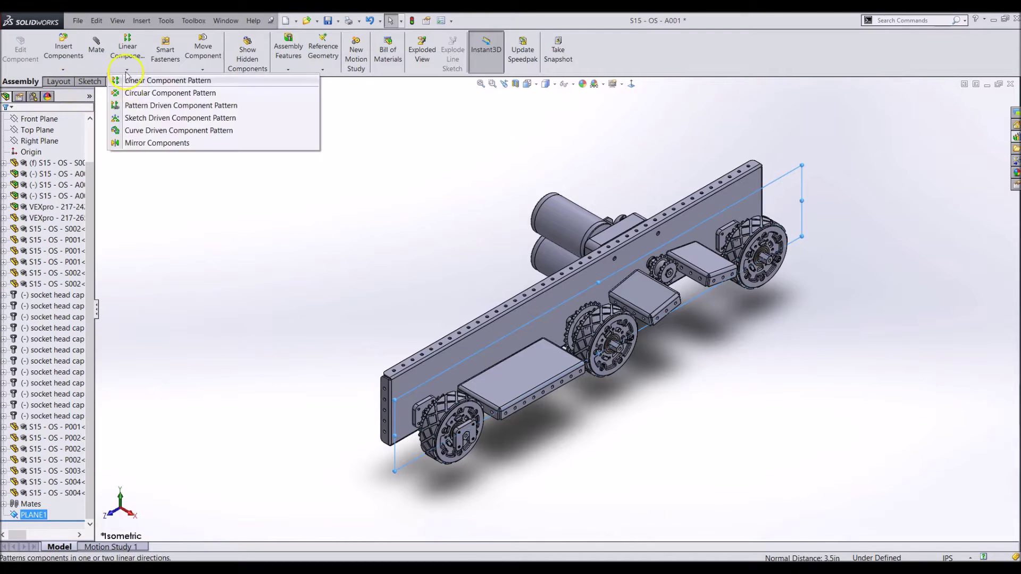
{"action": "left_click", "coordinate": [149, 144]}
{"action": "left_click", "coordinate": [435, 363]}
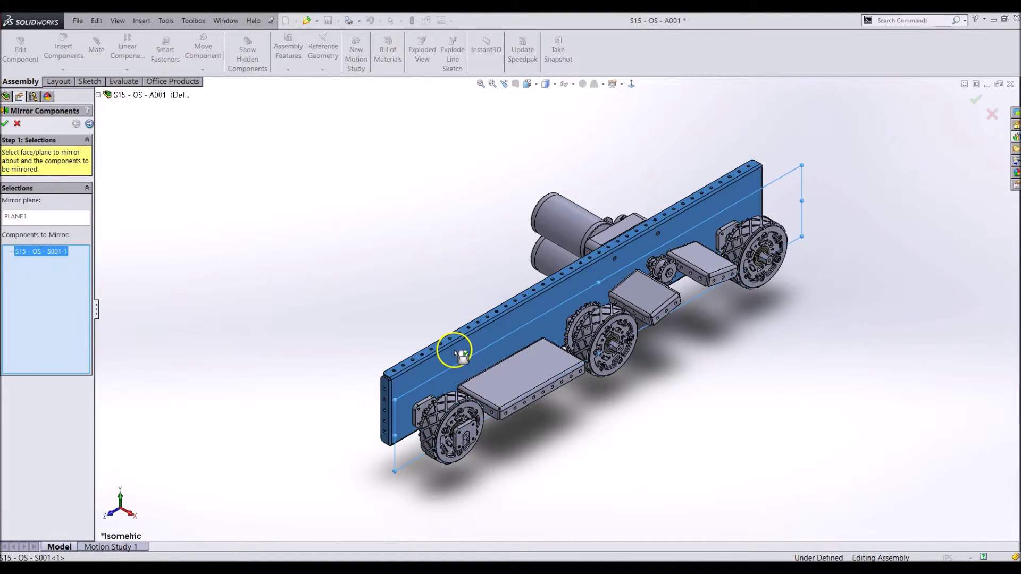
{"action": "left_click", "coordinate": [89, 122]}
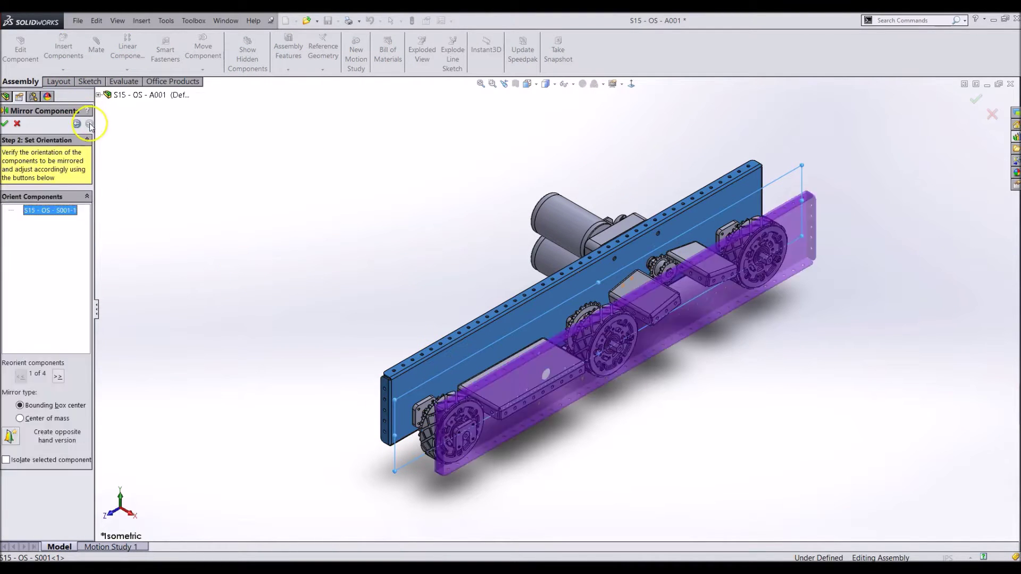
{"action": "left_click", "coordinate": [11, 435]}
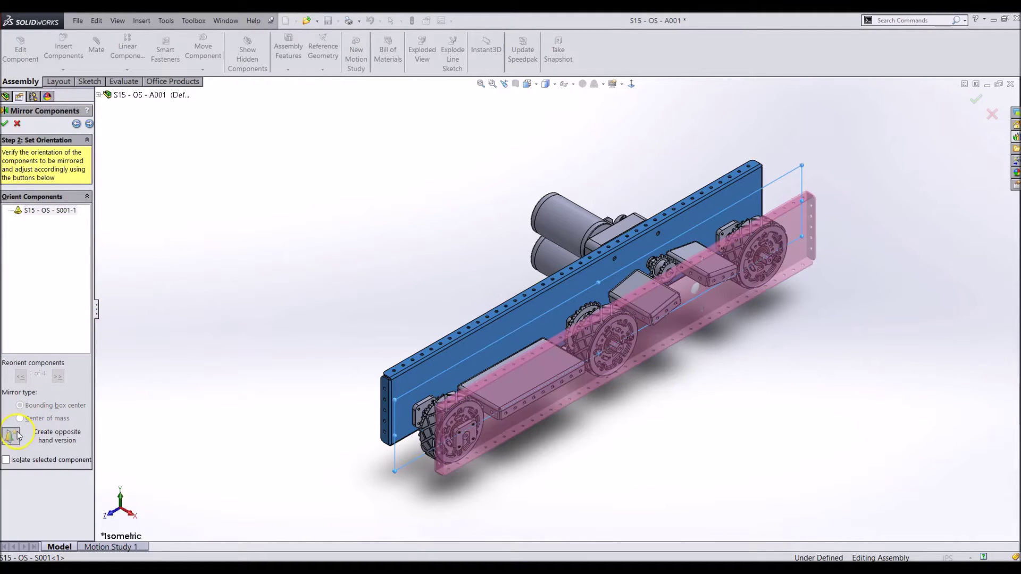
{"action": "left_click", "coordinate": [89, 124]}
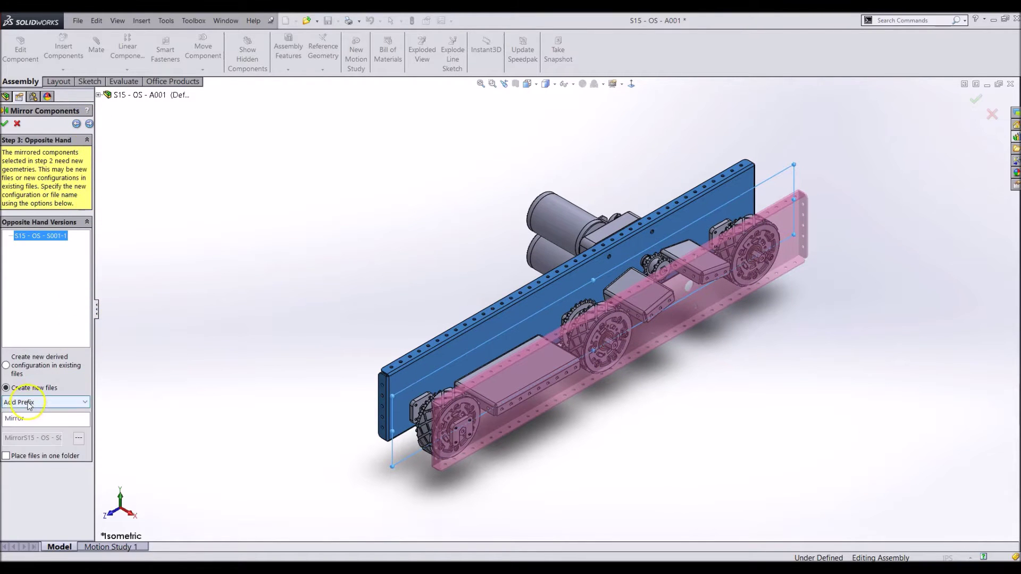
Give the mirrored rail's new file the custom name S15 - OS - S005 and create it from the Part template
{"action": "left_click", "coordinate": [45, 402]}
{"action": "left_click", "coordinate": [28, 430]}
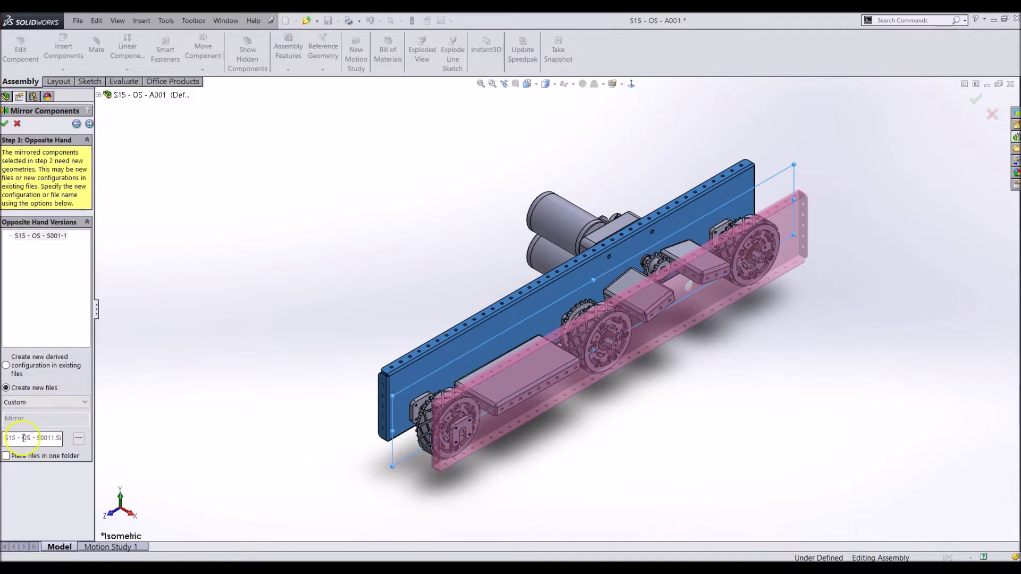
{"action": "left_click", "coordinate": [56, 438]}
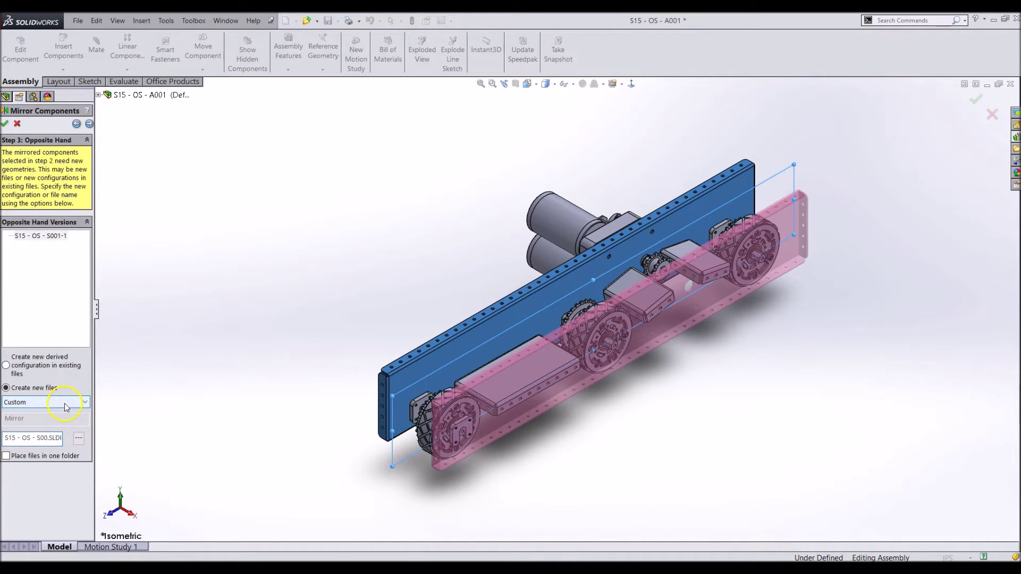
{"action": "left_click", "coordinate": [89, 124]}
{"action": "left_click", "coordinate": [5, 124]}
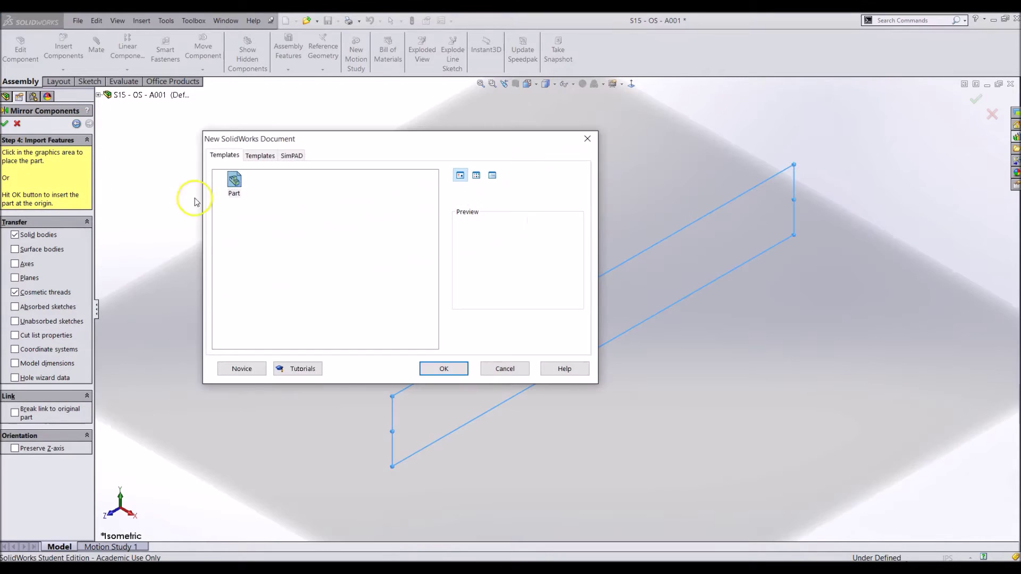
{"action": "double_click", "coordinate": [234, 180]}
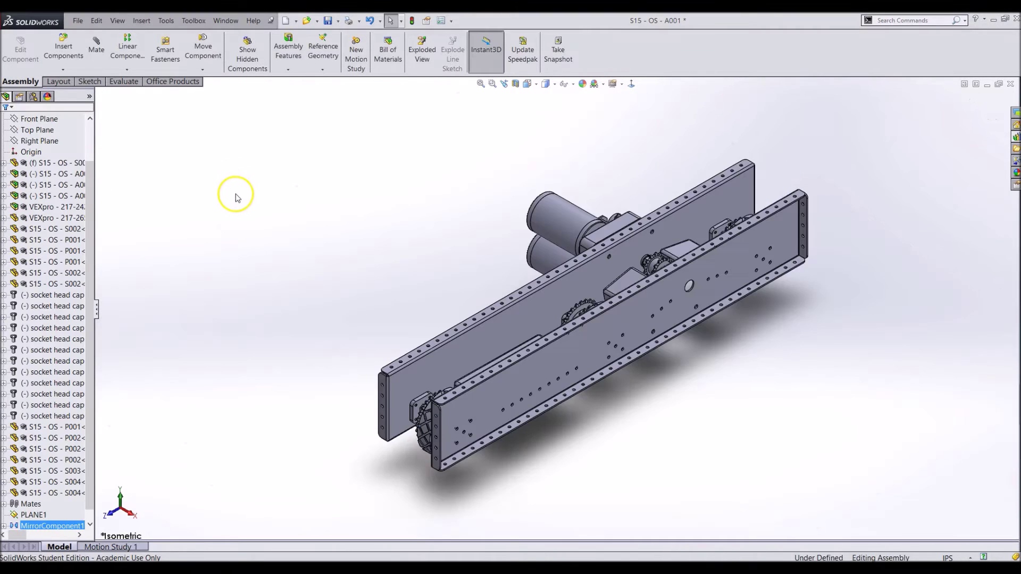
Open the mirrored rail as its own part and view its flat face from the right side
{"action": "right_click", "coordinate": [488, 378]}
{"action": "left_click", "coordinate": [490, 311]}
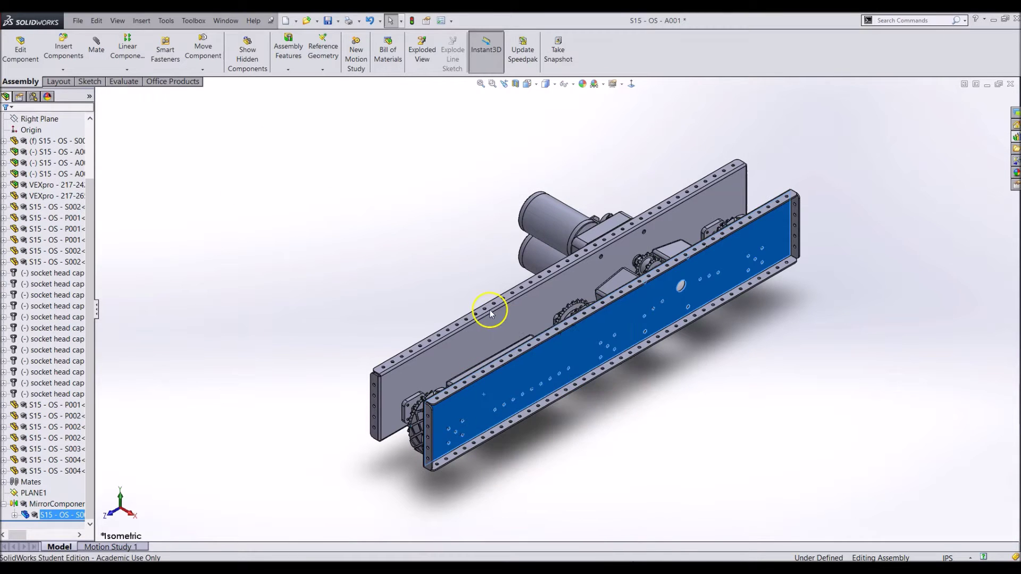
{"action": "key", "text": "ctrl+4"}
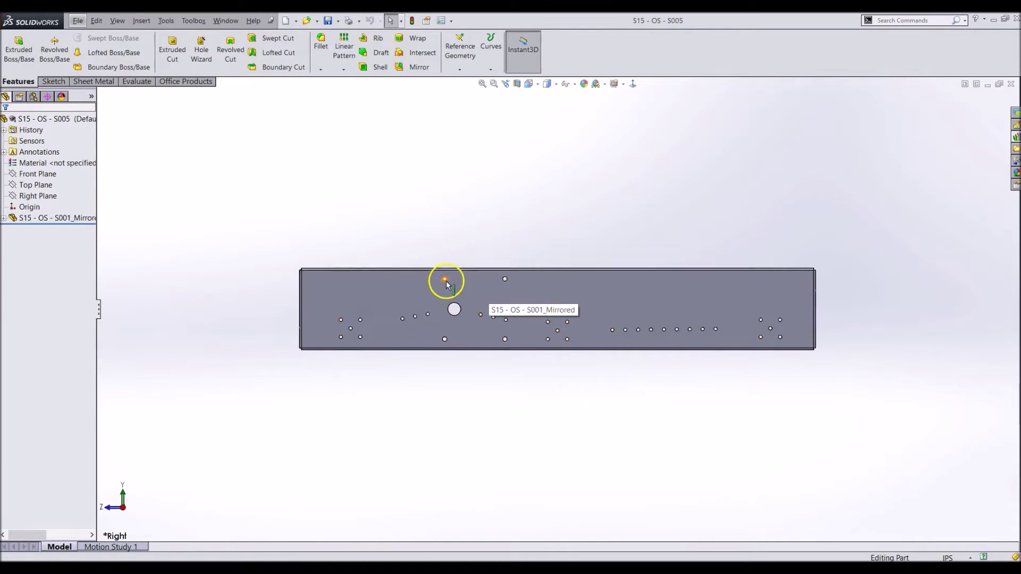
With Hole Wizard, place a through-all IFI Hole Punches hole of size 0.265 on the upper gearbox mounting hole nearest the short end
{"action": "left_click", "coordinate": [201, 50]}
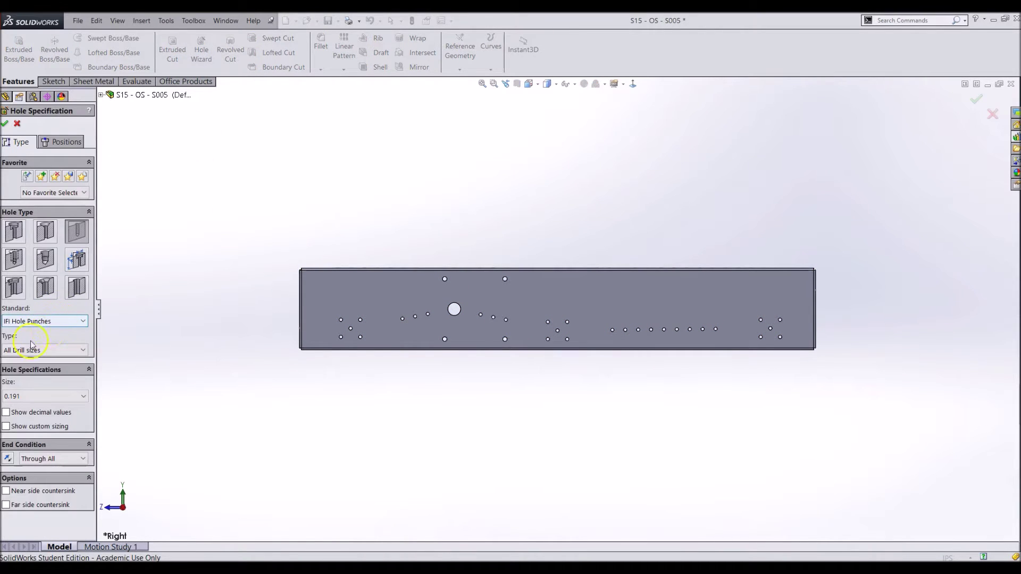
{"action": "left_click", "coordinate": [45, 397]}
{"action": "left_click", "coordinate": [30, 455]}
{"action": "left_click", "coordinate": [61, 141]}
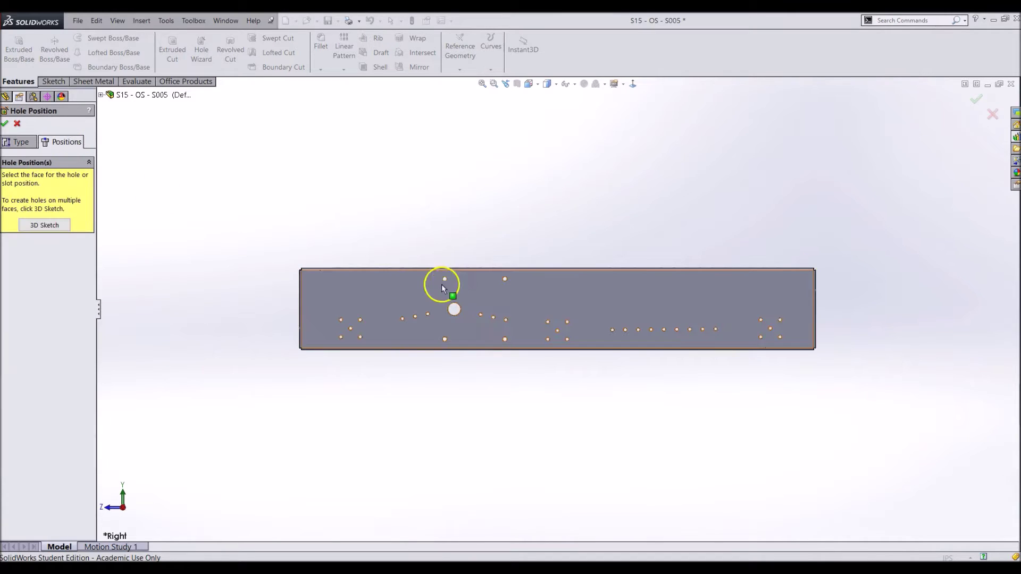
{"action": "left_click", "coordinate": [442, 285]}
{"action": "scroll", "coordinate": [447, 285], "scroll_direction": "down", "scroll_amount": 9}
{"action": "left_click", "coordinate": [436, 251]}
Set the hole size to 0.416 and return to positioning the holes
{"action": "left_click", "coordinate": [20, 142]}
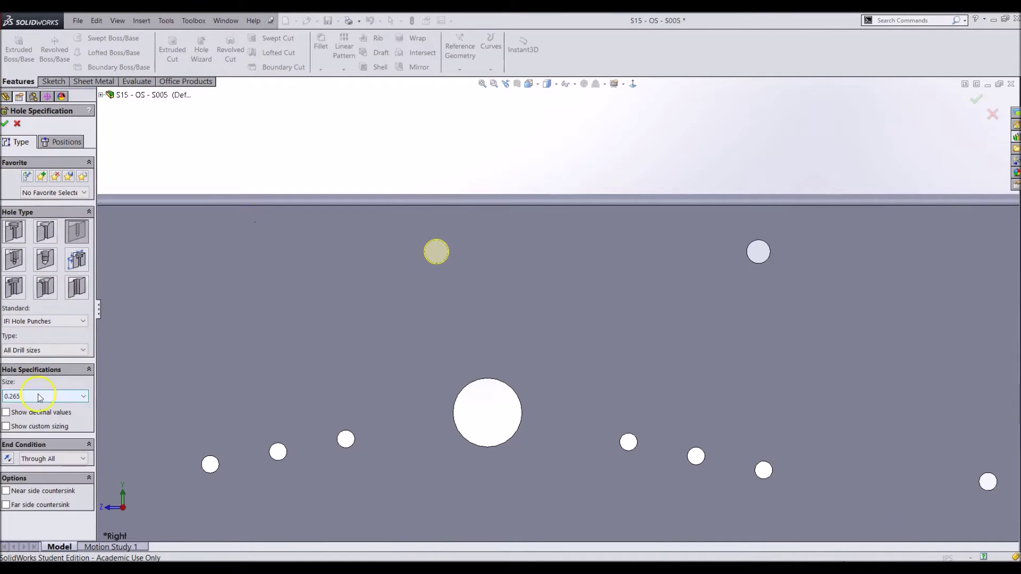
{"action": "left_click", "coordinate": [39, 396]}
{"action": "left_click", "coordinate": [32, 472]}
{"action": "left_click", "coordinate": [62, 142]}
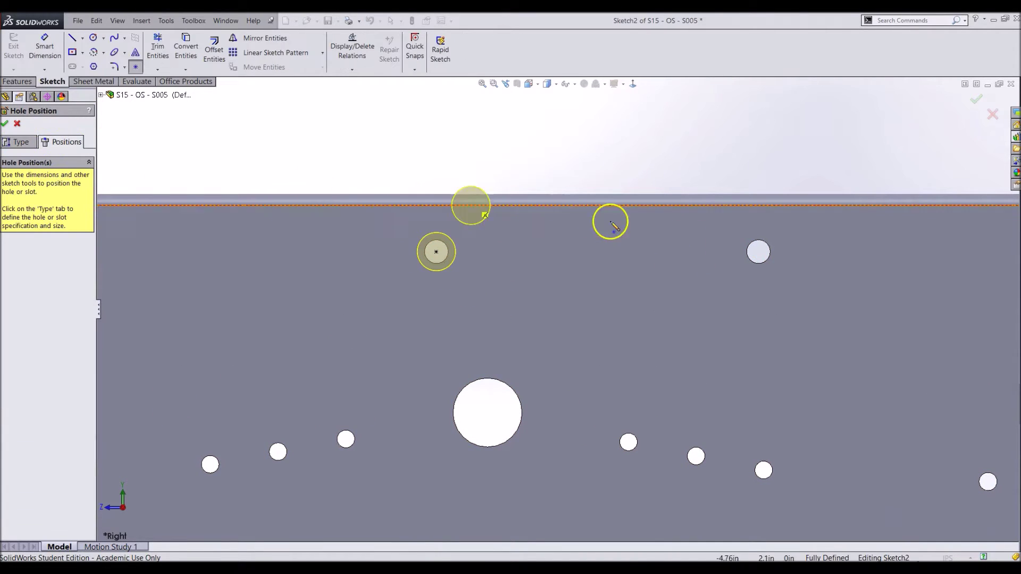
Place holes on the other three gearbox mounting holes around the large bore and finish the hole feature
{"action": "left_click", "coordinate": [760, 254]}
{"action": "scroll", "coordinate": [661, 392], "scroll_direction": "up", "scroll_amount": 6}
{"action": "scroll", "coordinate": [691, 404], "scroll_direction": "down", "scroll_amount": 3}
{"action": "left_click", "coordinate": [466, 316]}
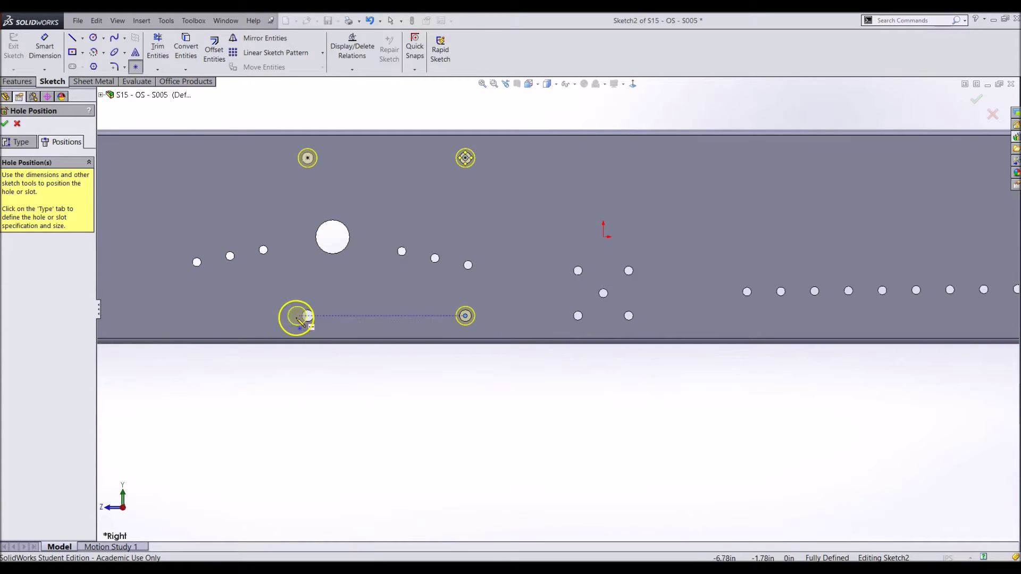
{"action": "left_click", "coordinate": [307, 316]}
{"action": "left_click", "coordinate": [4, 124]}
{"action": "key", "text": "ctrl+7"}
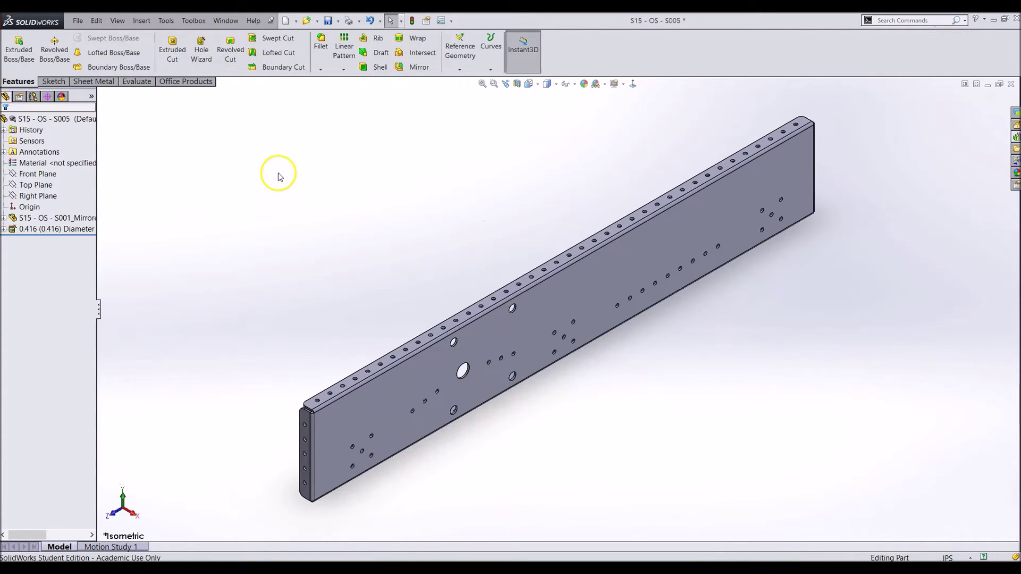
Return to the S15 - OS - A001 assembly and start mirroring components about PLANE1
{"action": "key", "text": "ctrl+Tab"}
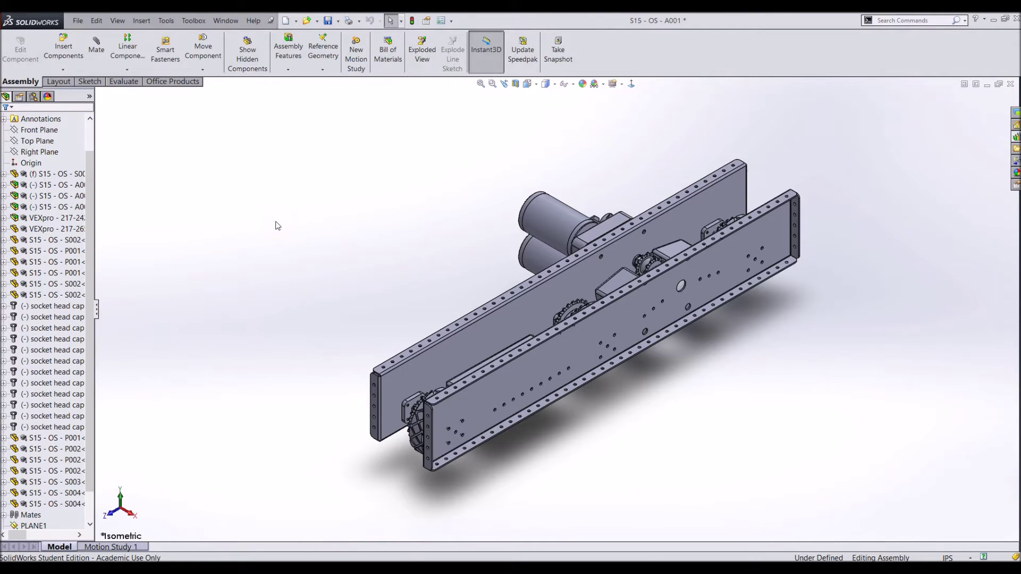
{"action": "left_click", "coordinate": [31, 493]}
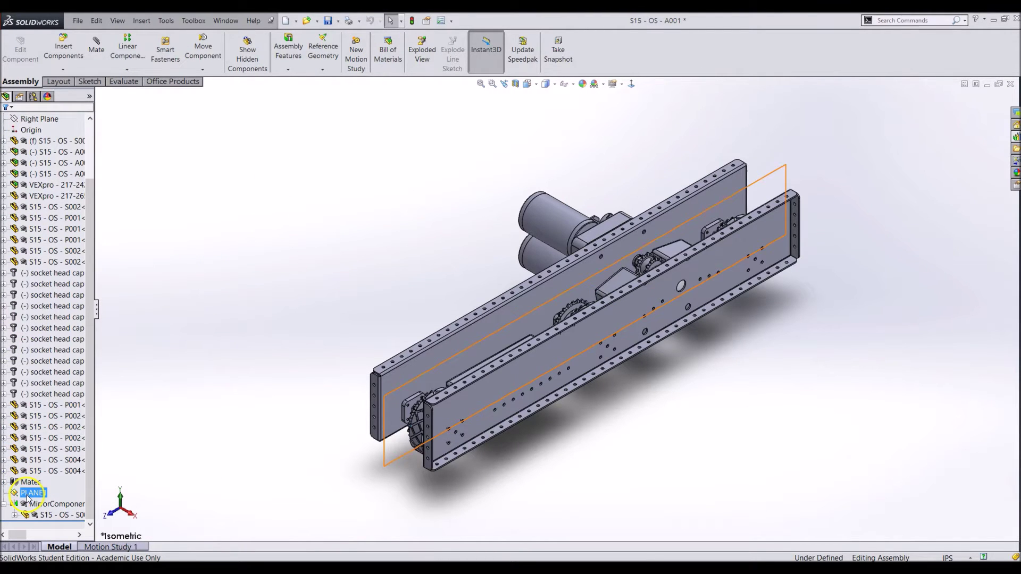
{"action": "left_click", "coordinate": [69, 471], "text": "ctrl"}
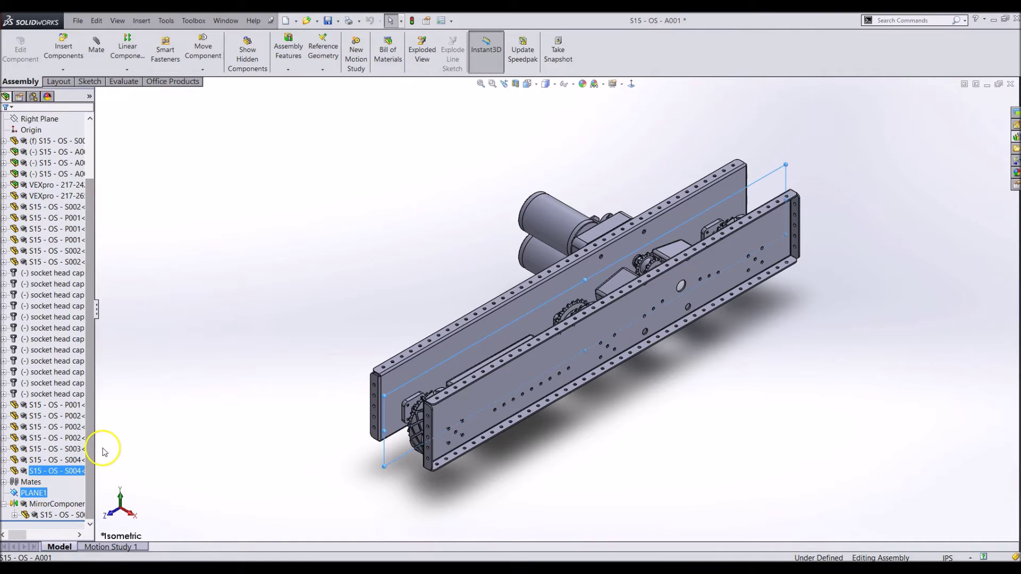
{"action": "left_click", "coordinate": [77, 470], "text": "ctrl"}
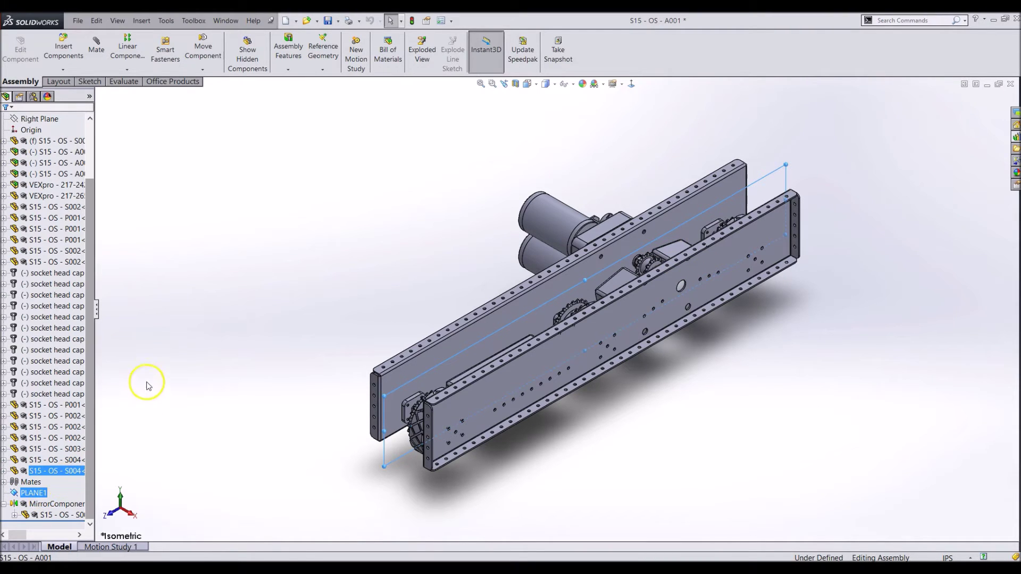
{"action": "left_click", "coordinate": [129, 70]}
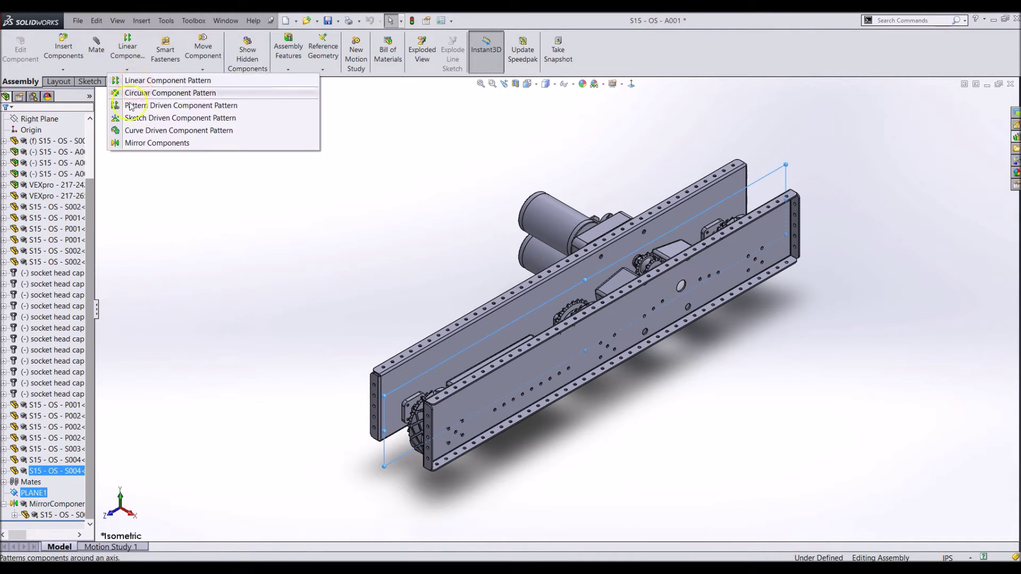
{"action": "left_click", "coordinate": [129, 140]}
{"action": "left_click", "coordinate": [126, 69]}
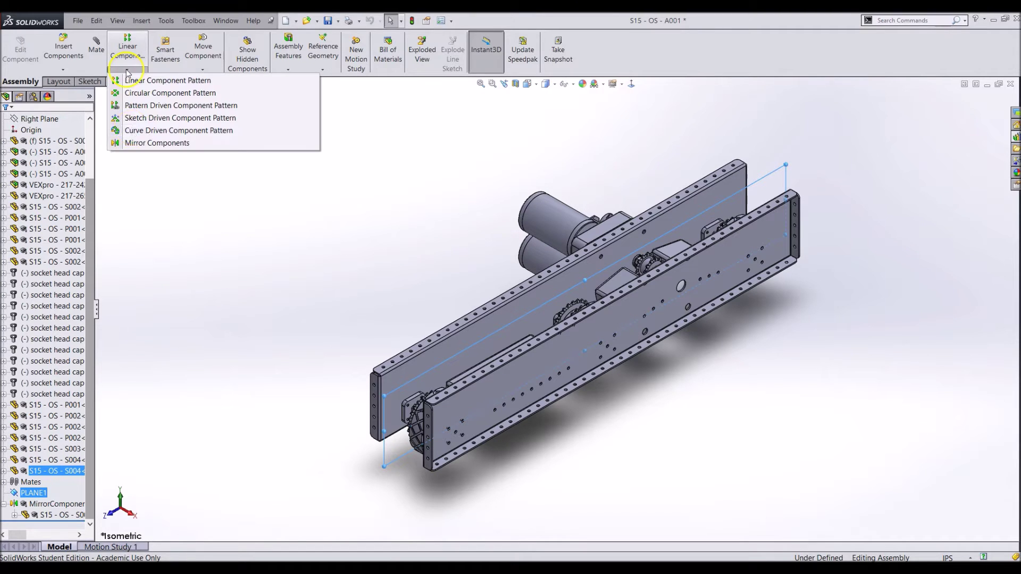
{"action": "left_click", "coordinate": [136, 141]}
Add the near-end wheel's inner bearing block, its mounting plate and the four socket head cap screws to the components to mirror
{"action": "scroll", "coordinate": [397, 413], "scroll_direction": "down", "scroll_amount": 6}
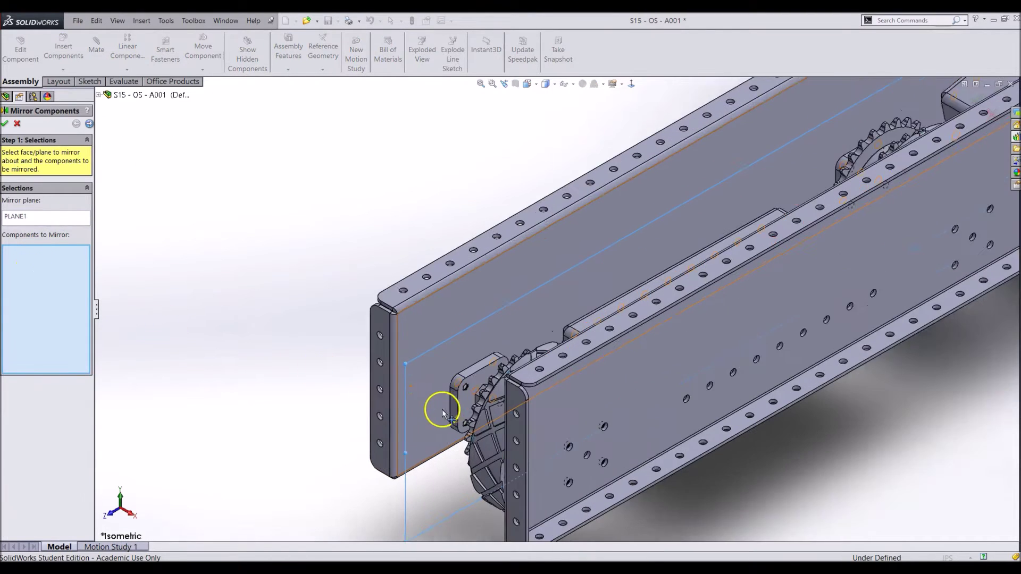
{"action": "left_click", "coordinate": [474, 390]}
{"action": "middle_click_drag", "start_coordinate": [474, 391], "coordinate": [538, 403]}
{"action": "left_click", "coordinate": [393, 326]}
{"action": "left_click", "coordinate": [393, 323]}
{"action": "left_click", "coordinate": [358, 367]}
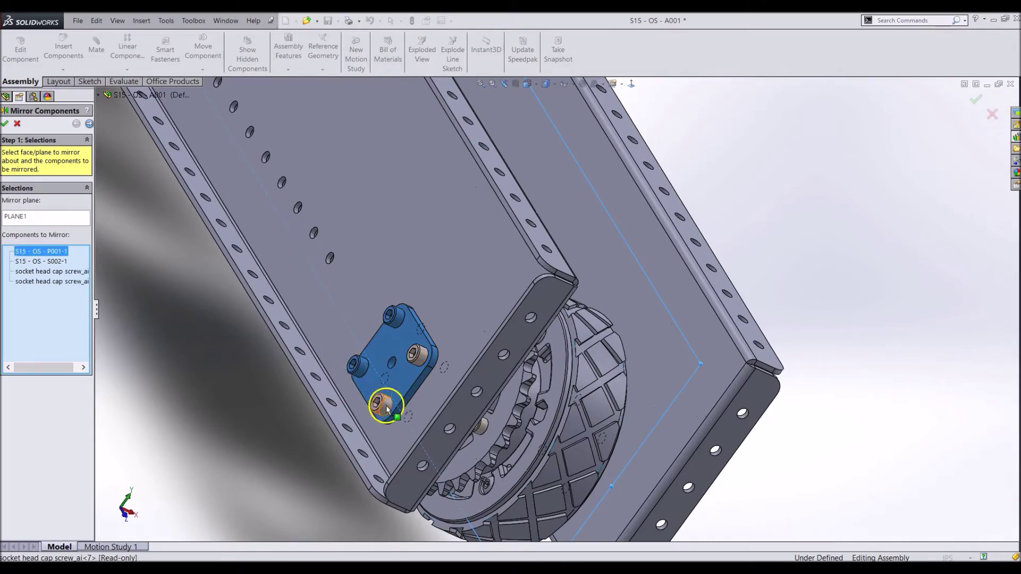
{"action": "left_click", "coordinate": [386, 404]}
{"action": "left_click", "coordinate": [418, 355]}
Add the middle wheel's four socket head cap screws, mounting plate and inner bearing block to the components to mirror
{"action": "scroll", "coordinate": [425, 351], "scroll_direction": "up", "scroll_amount": 6}
{"action": "scroll", "coordinate": [516, 250], "scroll_direction": "down", "scroll_amount": 6}
{"action": "left_click", "coordinate": [507, 261]}
{"action": "left_click", "coordinate": [489, 223]}
{"action": "left_click", "coordinate": [446, 272]}
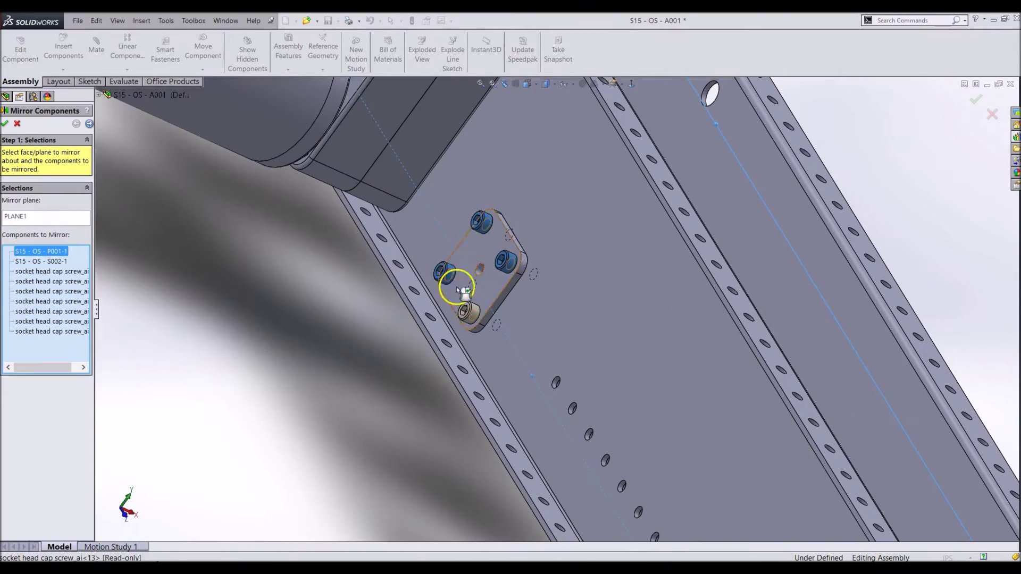
{"action": "left_click", "coordinate": [468, 311]}
{"action": "left_click", "coordinate": [488, 285]}
{"action": "scroll", "coordinate": [488, 285], "scroll_direction": "up", "scroll_amount": 5}
{"action": "middle_click_drag", "start_coordinate": [488, 285], "coordinate": [409, 306]}
{"action": "scroll", "coordinate": [587, 286], "scroll_direction": "down", "scroll_amount": 5}
{"action": "left_click", "coordinate": [574, 287]}
Add the far-end wheel's inner bearing block, mounting plate and four cap screws to the mirror selection and proceed to orientation
{"action": "scroll", "coordinate": [677, 232], "scroll_direction": "up", "scroll_amount": 5}
{"action": "scroll", "coordinate": [594, 203], "scroll_direction": "down", "scroll_amount": 6}
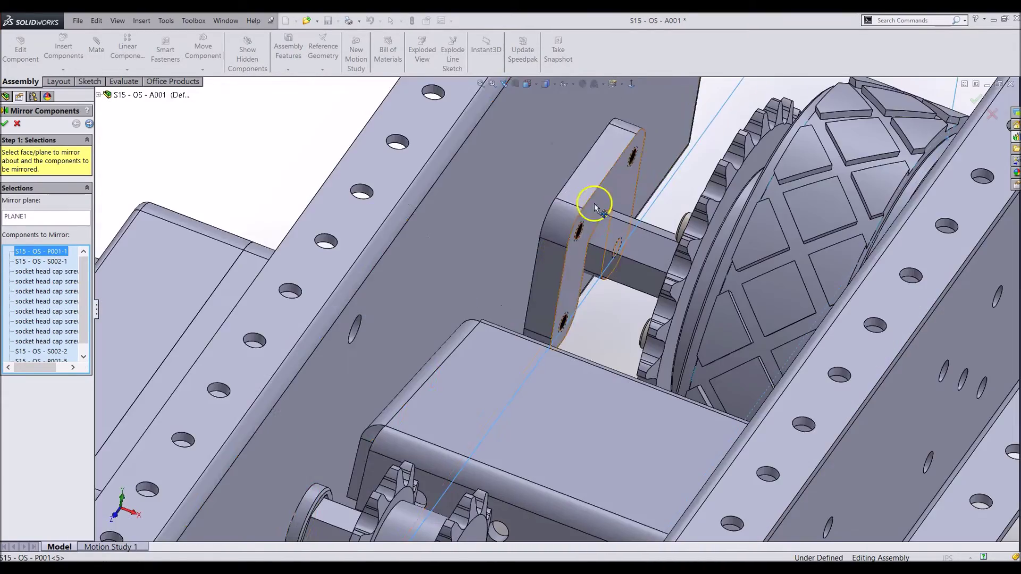
{"action": "left_click", "coordinate": [595, 204]}
{"action": "middle_click_drag", "start_coordinate": [446, 191], "coordinate": [512, 207]}
{"action": "scroll", "coordinate": [506, 205], "scroll_direction": "up", "scroll_amount": 3}
{"action": "scroll", "coordinate": [447, 173], "scroll_direction": "down", "scroll_amount": 6}
{"action": "left_click", "coordinate": [516, 312]}
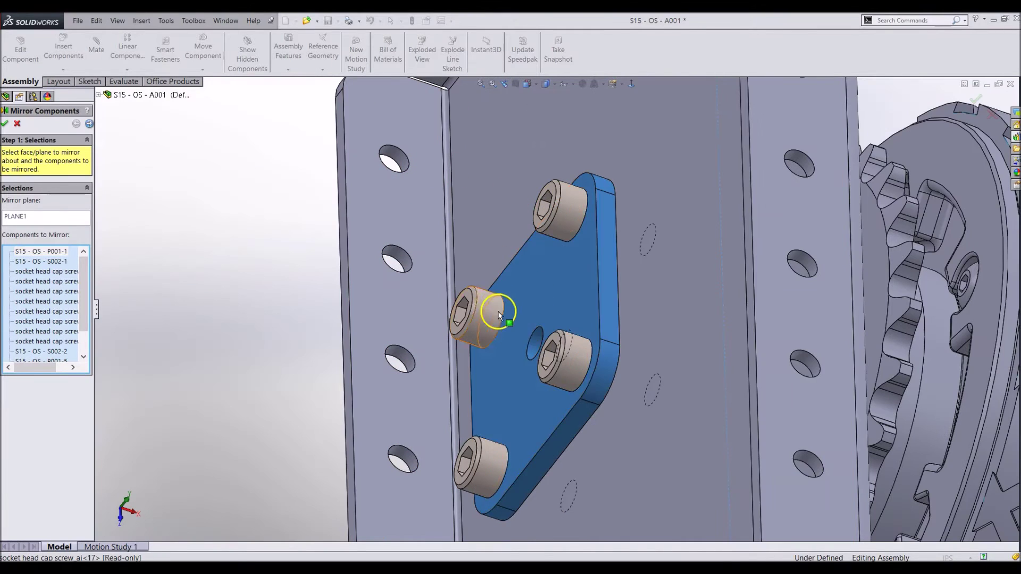
{"action": "left_click", "coordinate": [498, 312]}
{"action": "left_click", "coordinate": [565, 212]}
{"action": "left_click", "coordinate": [577, 351]}
{"action": "left_click", "coordinate": [496, 461]}
{"action": "scroll", "coordinate": [496, 461], "scroll_direction": "up", "scroll_amount": 5}
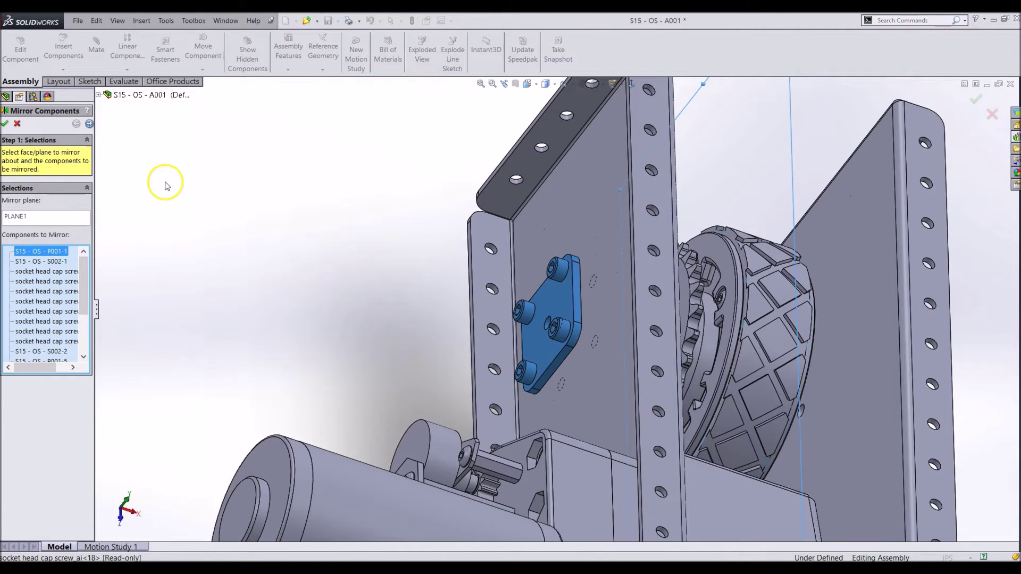
{"action": "left_click", "coordinate": [89, 123]}
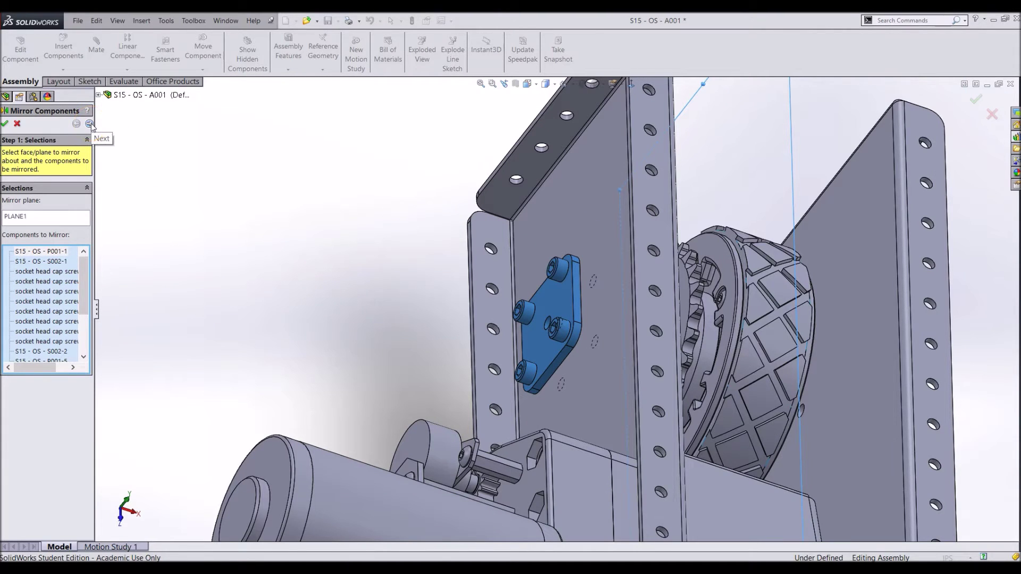
Check the mirrored orientation of the bearing blocks, plates and cap screws on the second rail and complete the mirror
{"action": "left_click", "coordinate": [90, 124]}
{"action": "key", "text": "ctrl+7"}
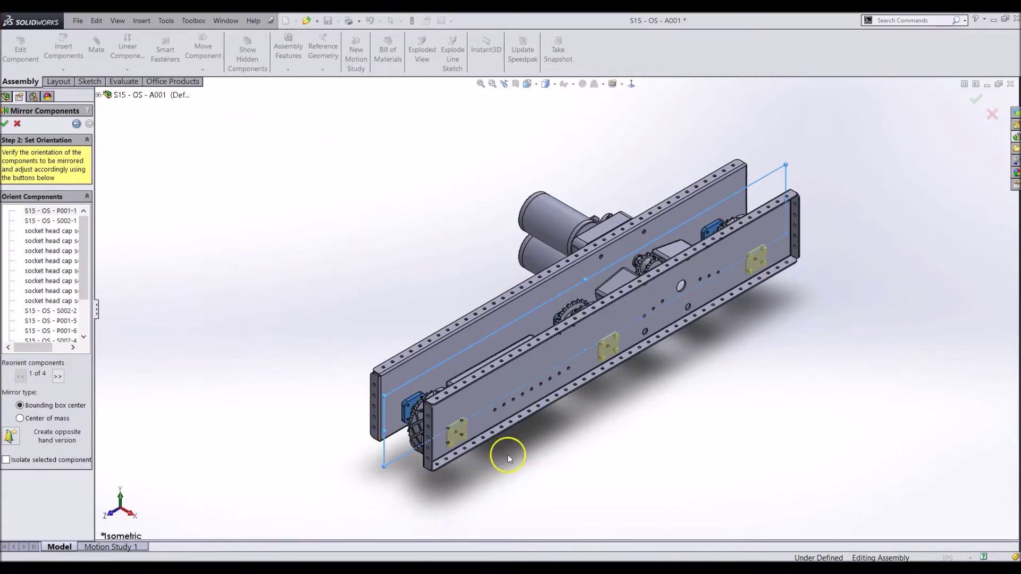
{"action": "scroll", "coordinate": [453, 429], "scroll_direction": "down", "scroll_amount": 8}
{"action": "middle_click_drag", "start_coordinate": [458, 391], "coordinate": [494, 372]}
{"action": "scroll", "coordinate": [777, 215], "scroll_direction": "up", "scroll_amount": 8}
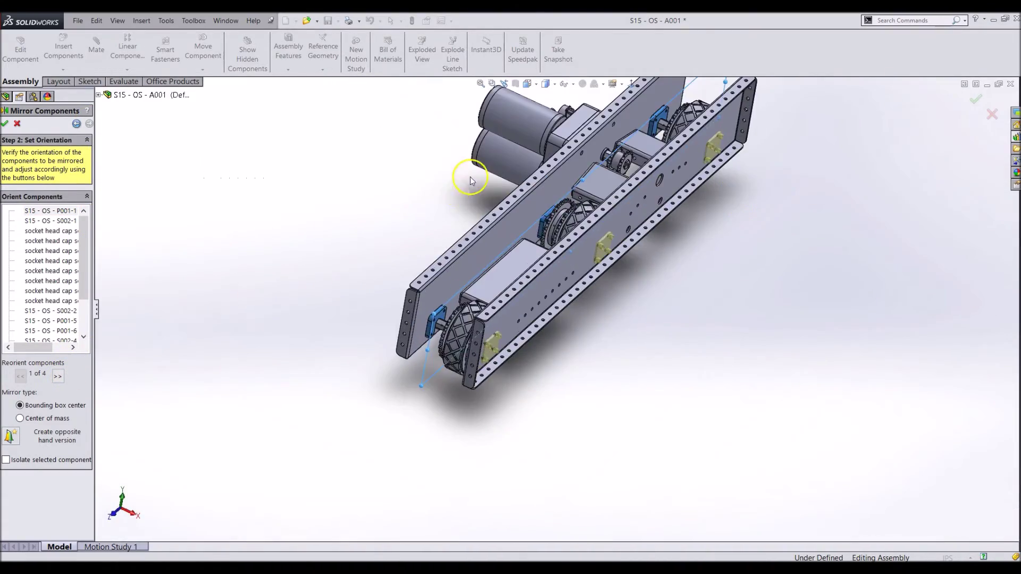
{"action": "key", "text": "ctrl+7"}
{"action": "key", "text": "Return"}
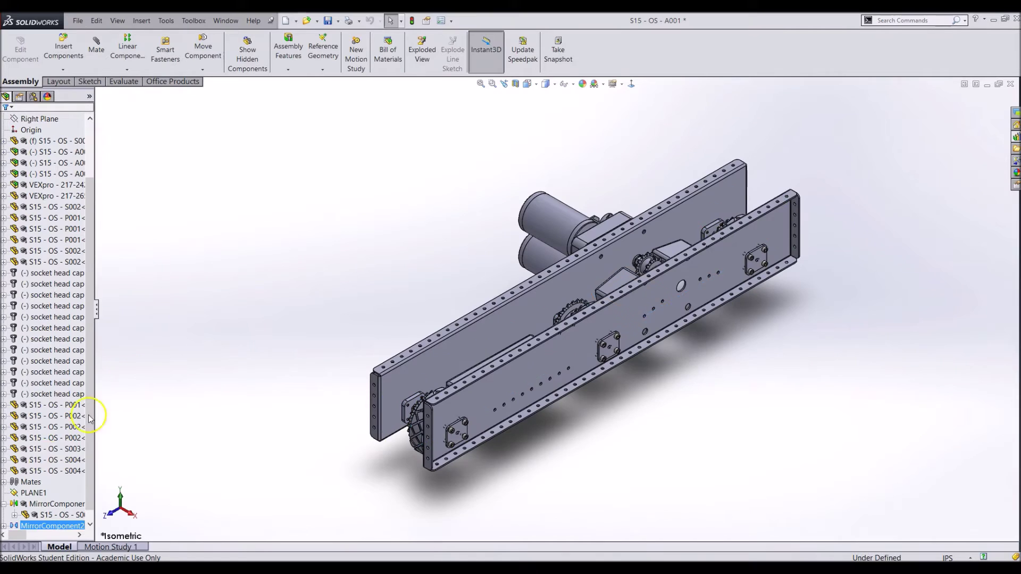
{"action": "left_click", "coordinate": [4, 504]}
{"action": "left_click", "coordinate": [37, 515]}
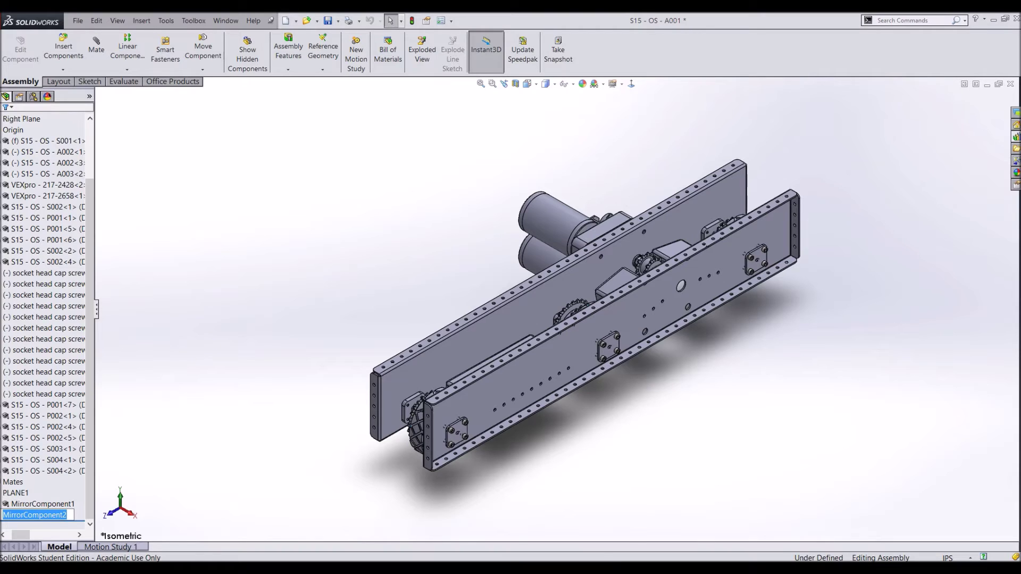
{"action": "left_click", "coordinate": [213, 362]}
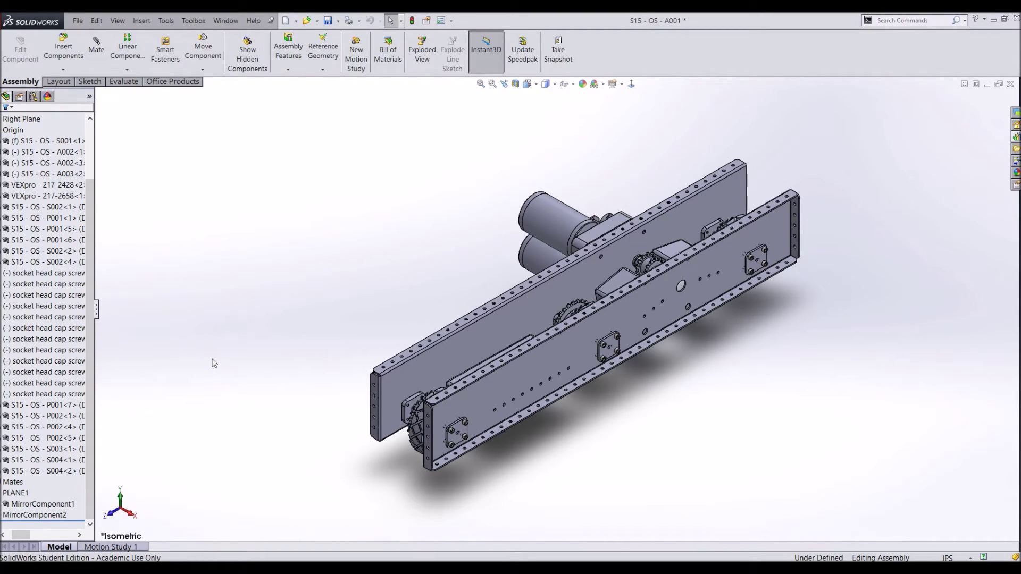
Create a new part and sketch a base-flange centre rectangle about 5.09 by 2.01 in at the origin on the Front Plane
{"action": "left_click", "coordinate": [286, 20]}
{"action": "left_click", "coordinate": [234, 181]}
{"action": "double_click", "coordinate": [234, 182]}
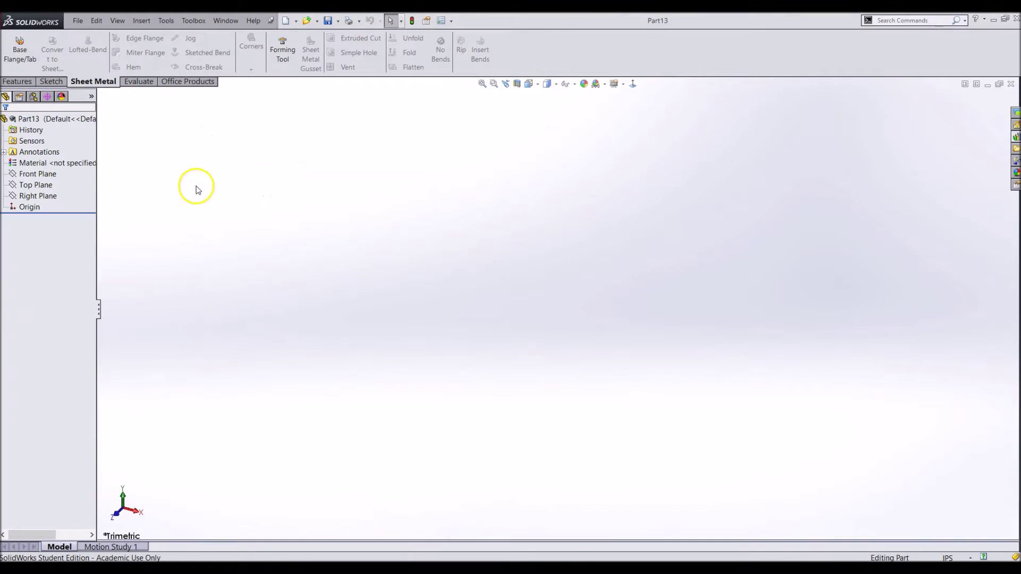
{"action": "left_click", "coordinate": [20, 51]}
{"action": "left_click", "coordinate": [455, 209]}
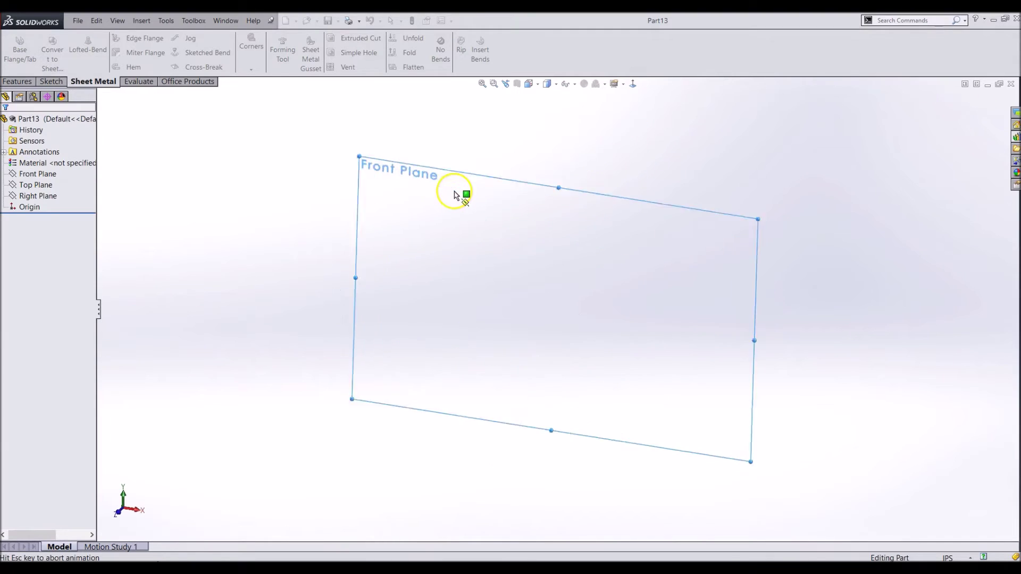
{"action": "right_click_drag", "start_coordinate": [503, 175], "coordinate": [506, 218]}
{"action": "left_click", "coordinate": [557, 309]}
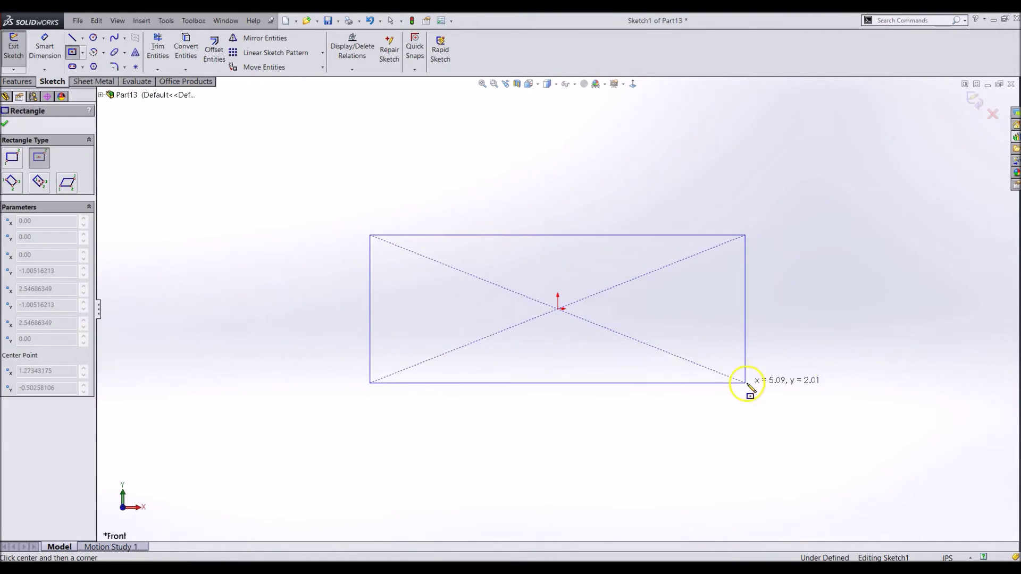
{"action": "left_click", "coordinate": [745, 383]}
Dimension the rectangle 25.5 in wide and 4.75 in high
{"action": "right_click_drag", "start_coordinate": [820, 261], "coordinate": [822, 221]}
{"action": "left_click", "coordinate": [687, 235]}
{"action": "left_click", "coordinate": [588, 194]}
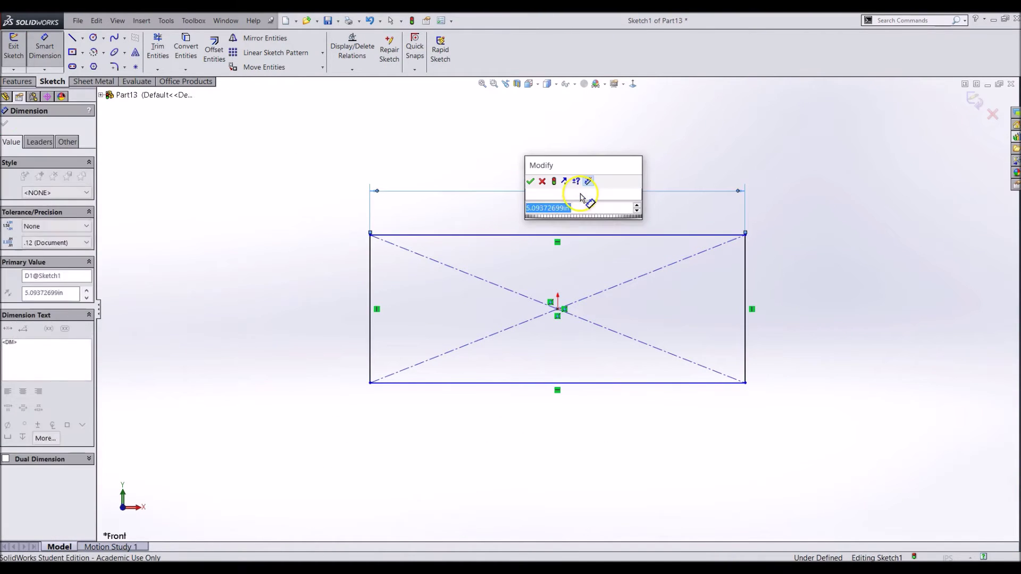
{"action": "type", "text": "25.5"}
{"action": "key", "text": "Return"}
{"action": "left_click", "coordinate": [745, 295]}
{"action": "left_click", "coordinate": [803, 292]}
{"action": "type", "text": "4.75"}
{"action": "key", "text": "Return"}
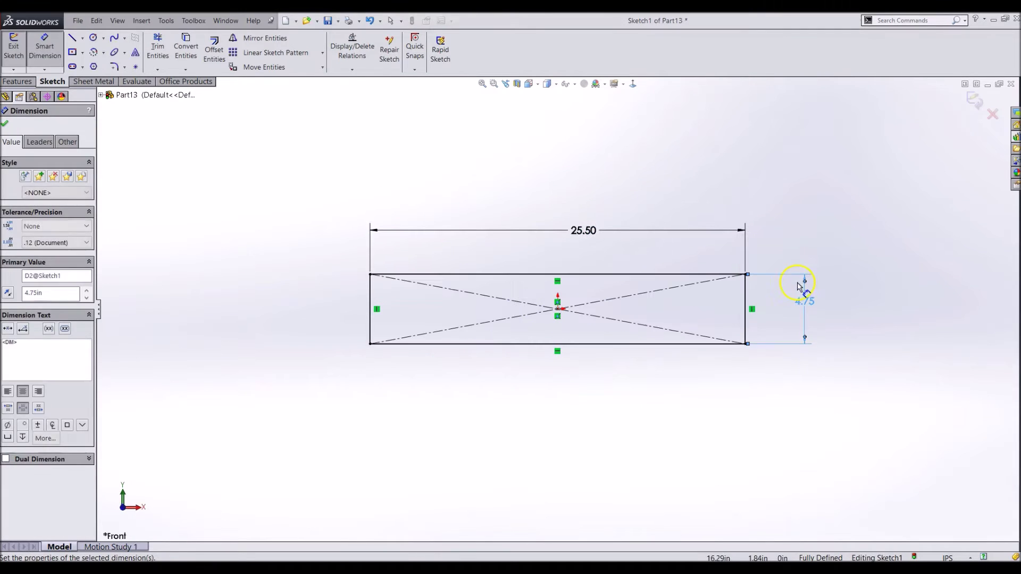
Create the base flange from the rectangle using the IFI - 0.090 gauge table
{"action": "key", "text": "Escape"}
{"action": "left_click", "coordinate": [54, 169]}
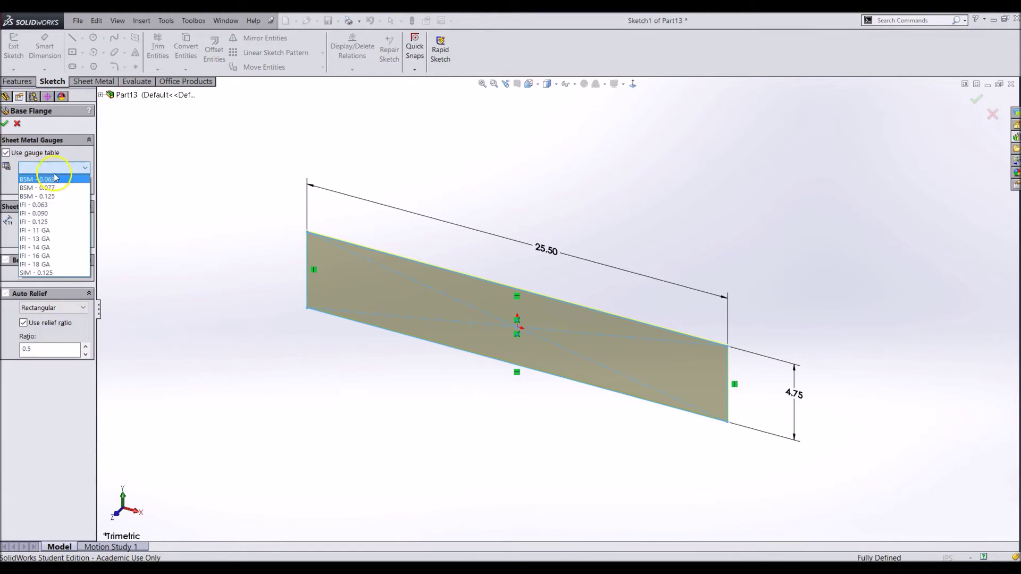
{"action": "left_click", "coordinate": [33, 213]}
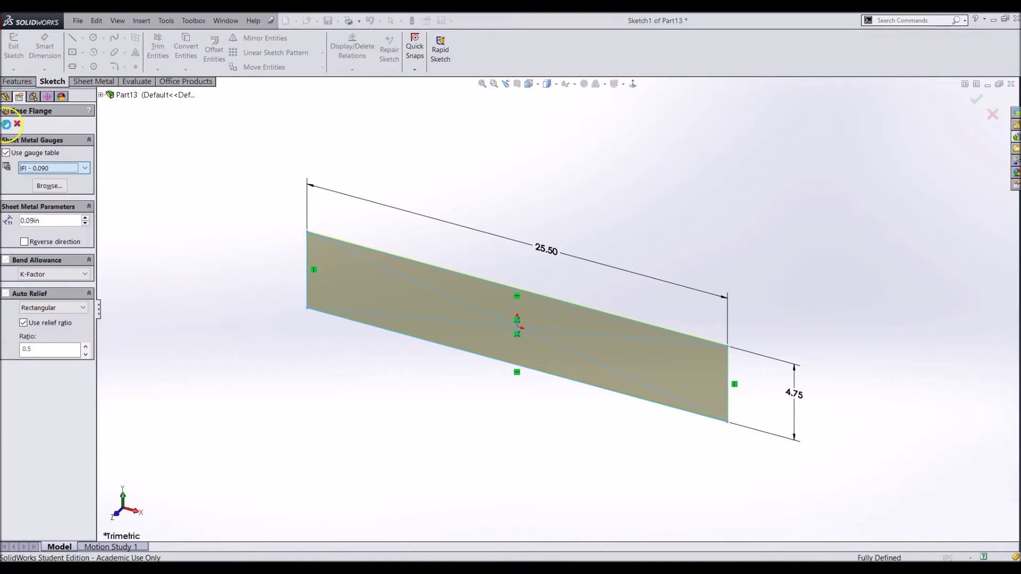
{"action": "left_click", "coordinate": [6, 124]}
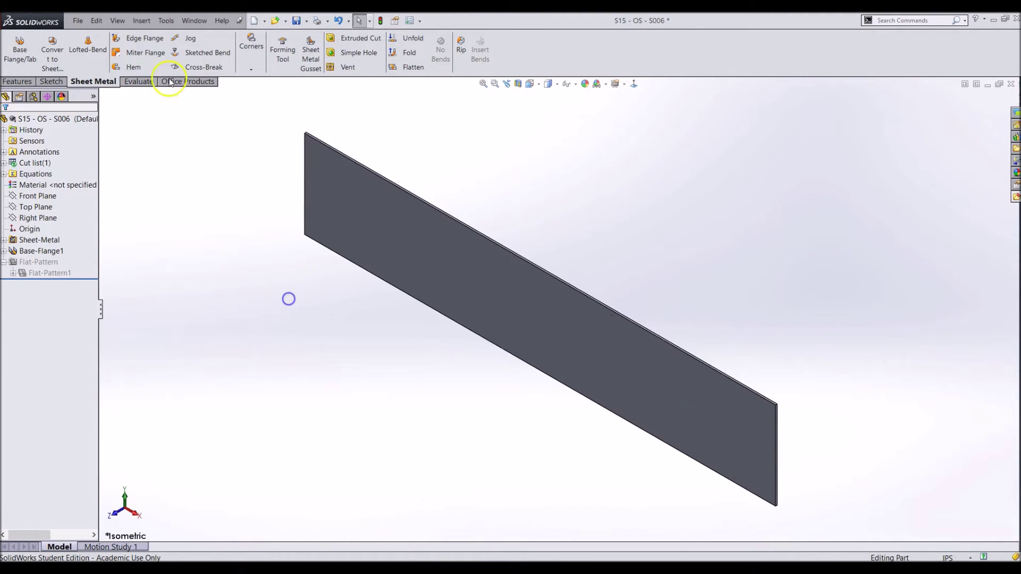
Add 2 in edge flanges at 90 degrees along both long edges of the plate, with Material Outside as the flange position
{"action": "left_click", "coordinate": [141, 38]}
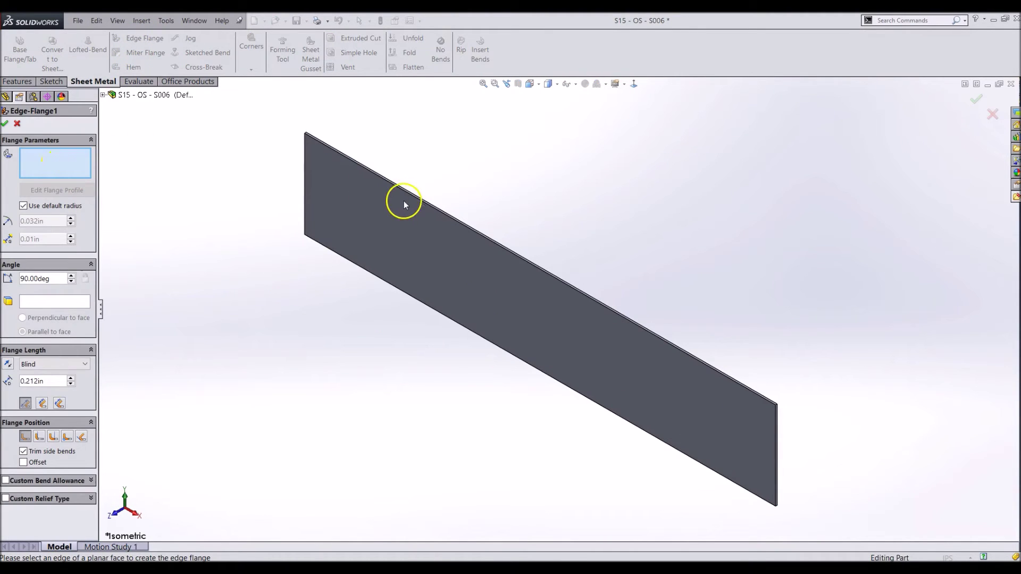
{"action": "left_click", "coordinate": [419, 198]}
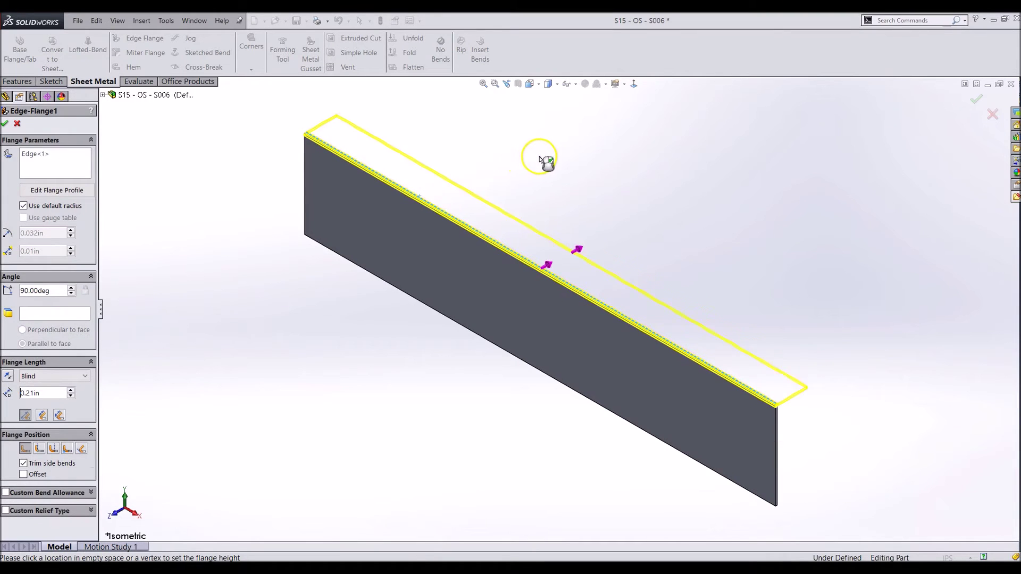
{"action": "middle_click_drag", "start_coordinate": [553, 167], "coordinate": [542, 392]}
{"action": "left_click", "coordinate": [542, 392]}
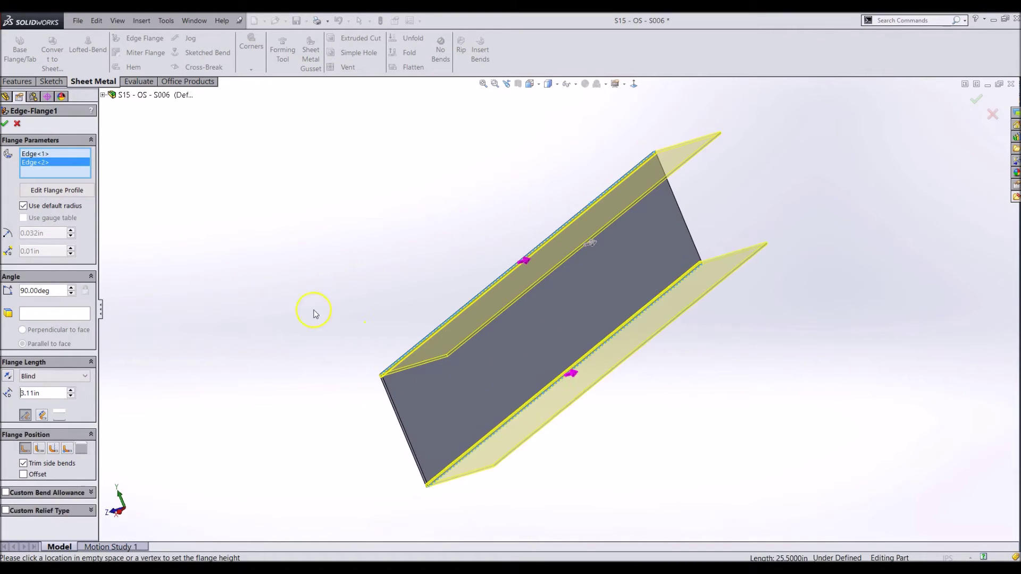
{"action": "key", "text": "ctrl+7"}
{"action": "left_click_drag", "start_coordinate": [58, 393], "coordinate": [22, 394]}
{"action": "key", "text": "BackSpace"}
{"action": "type", "text": "2"}
{"action": "key", "text": "Return"}
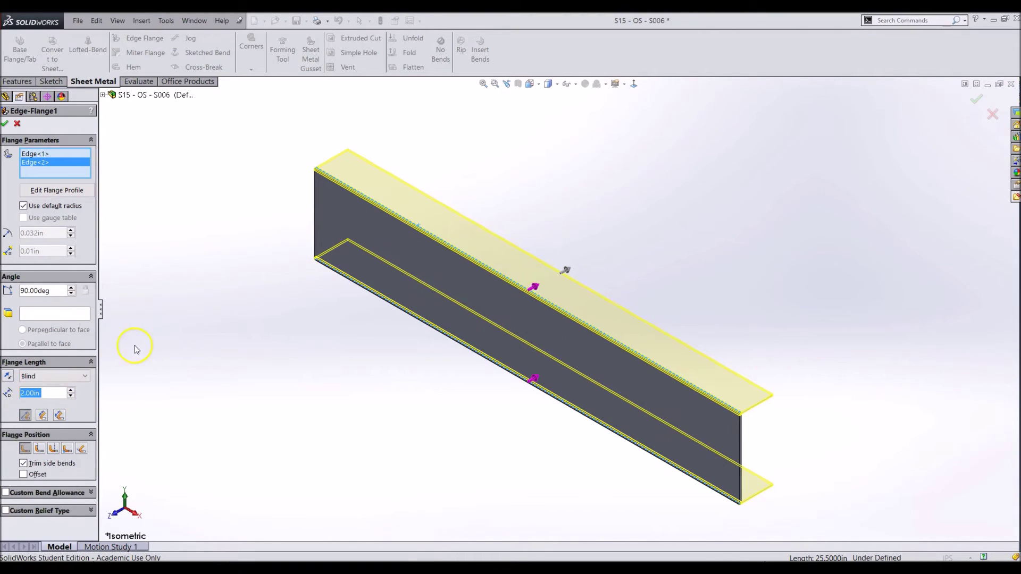
{"action": "left_click", "coordinate": [39, 449]}
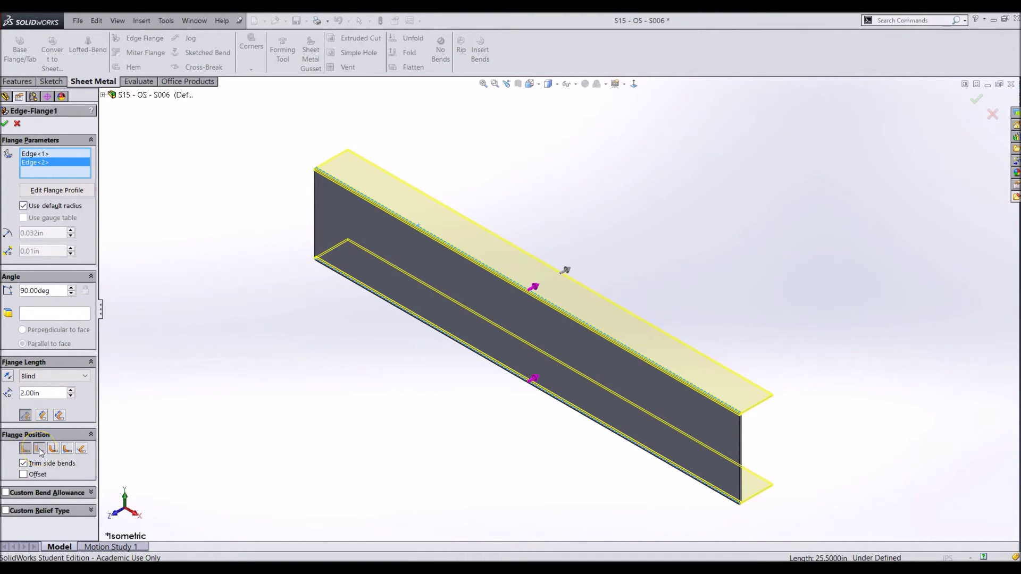
{"action": "left_click", "coordinate": [6, 123]}
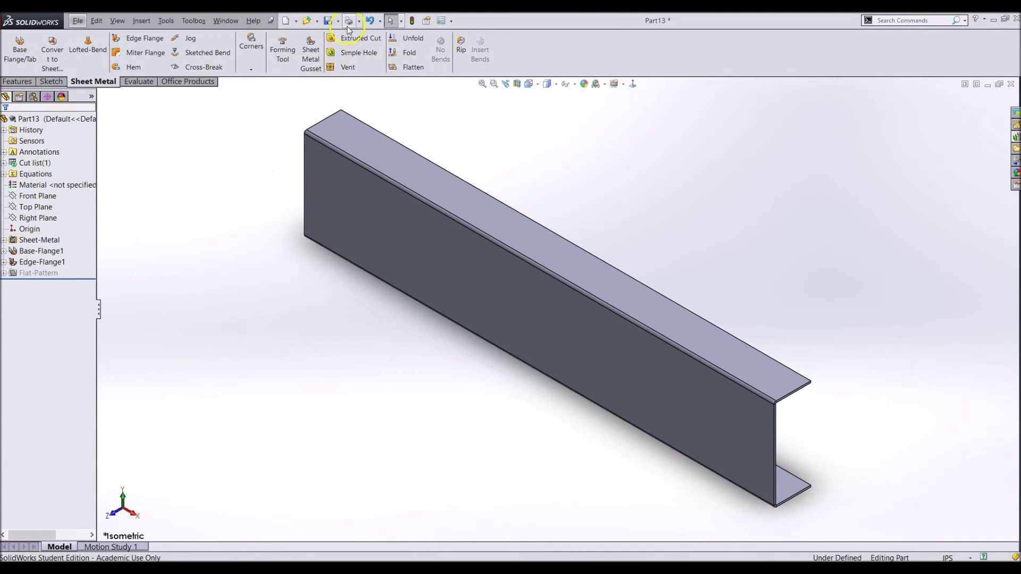
In the S15 - OS - A001 assembly, mate the side rail's end flange face coincident with the inner web face of the S006 channel
{"action": "left_click", "coordinate": [349, 23]}
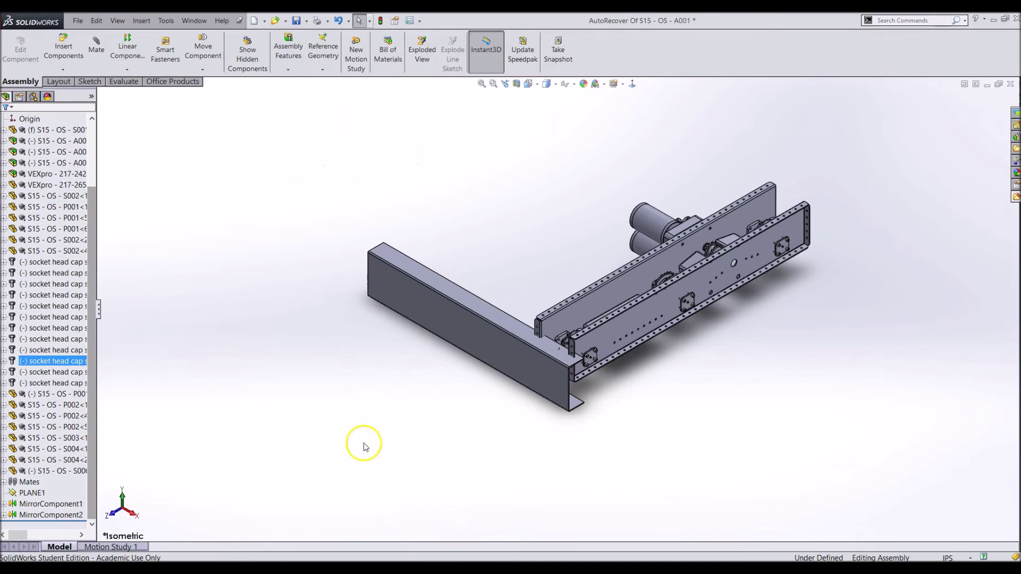
{"action": "right_click_drag", "start_coordinate": [383, 397], "coordinate": [353, 372]}
{"action": "scroll", "coordinate": [574, 365], "scroll_direction": "down", "scroll_amount": 8}
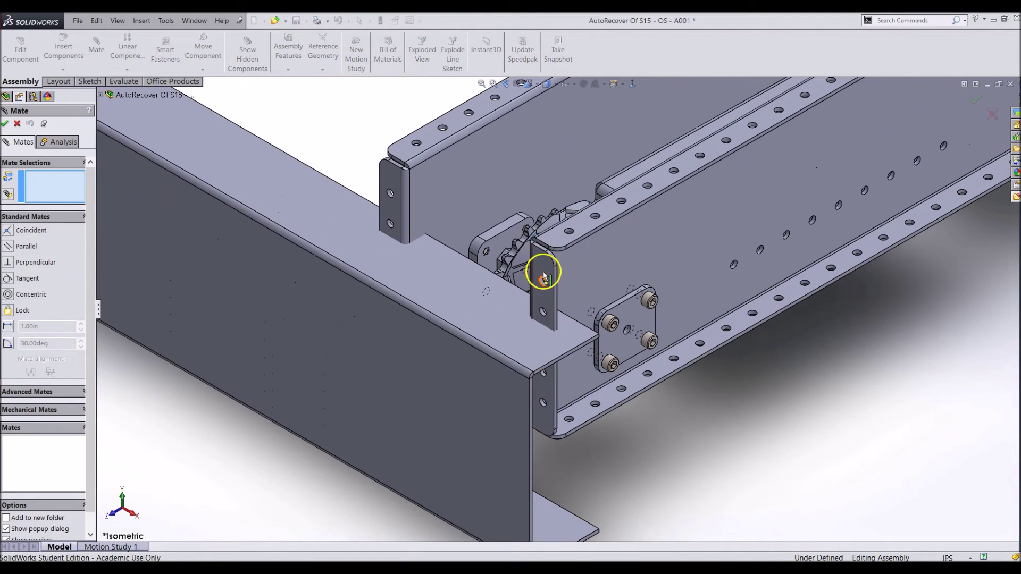
{"action": "left_click", "coordinate": [543, 280]}
{"action": "middle_click_drag", "start_coordinate": [543, 276], "coordinate": [497, 416]}
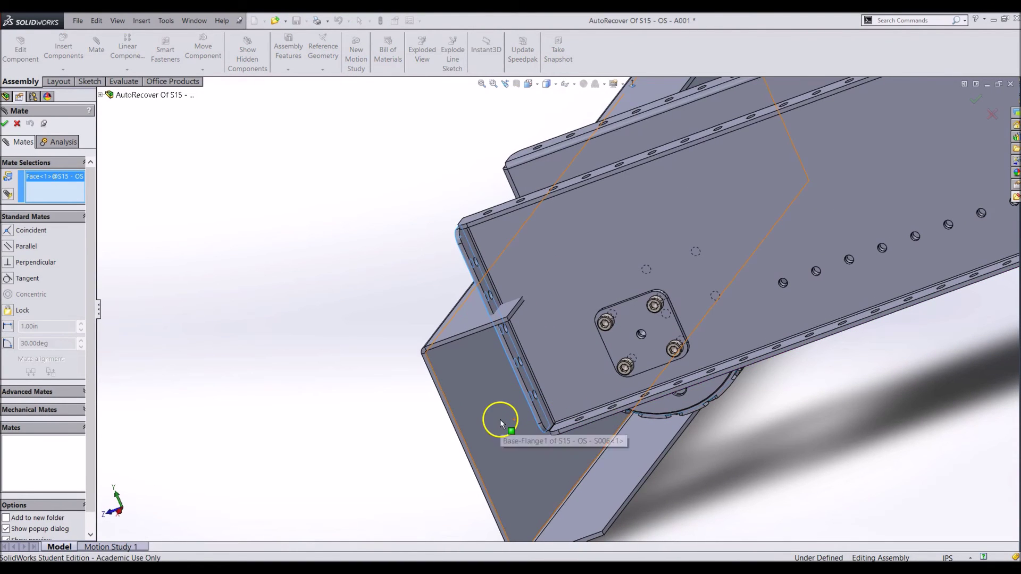
{"action": "left_click", "coordinate": [500, 424]}
{"action": "right_click", "coordinate": [357, 273]}
Mate the channel's end face coincident with the outer face of the side rail
{"action": "scroll", "coordinate": [547, 342], "scroll_direction": "down", "scroll_amount": 4}
{"action": "middle_click_drag", "start_coordinate": [551, 342], "coordinate": [479, 348]}
{"action": "left_click", "coordinate": [478, 352]}
{"action": "left_click", "coordinate": [478, 352]}
{"action": "left_click", "coordinate": [440, 374]}
{"action": "scroll", "coordinate": [496, 371], "scroll_direction": "down", "scroll_amount": 4}
{"action": "left_click", "coordinate": [497, 366]}
{"action": "left_click", "coordinate": [407, 388]}
{"action": "scroll", "coordinate": [532, 255], "scroll_direction": "up", "scroll_amount": 4}
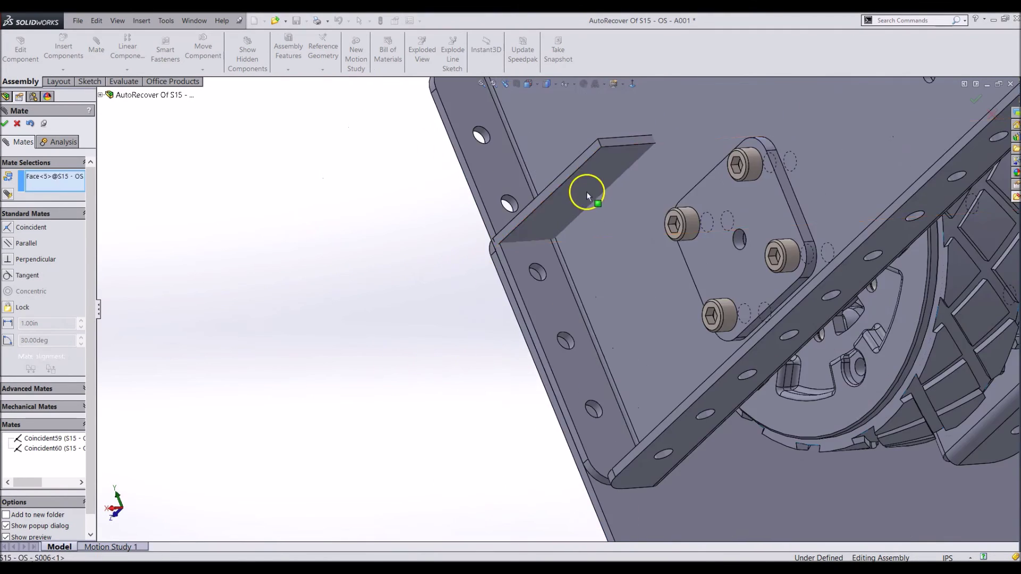
Mate the inner face of the channel's flange coincident with the side rail's flange and finish mating
{"action": "left_click", "coordinate": [587, 194]}
{"action": "middle_click_drag", "start_coordinate": [587, 194], "coordinate": [529, 205]}
{"action": "left_click", "coordinate": [530, 154]}
{"action": "right_click", "coordinate": [391, 254]}
{"action": "key", "text": "Escape"}
{"action": "key", "text": "ctrl+7"}
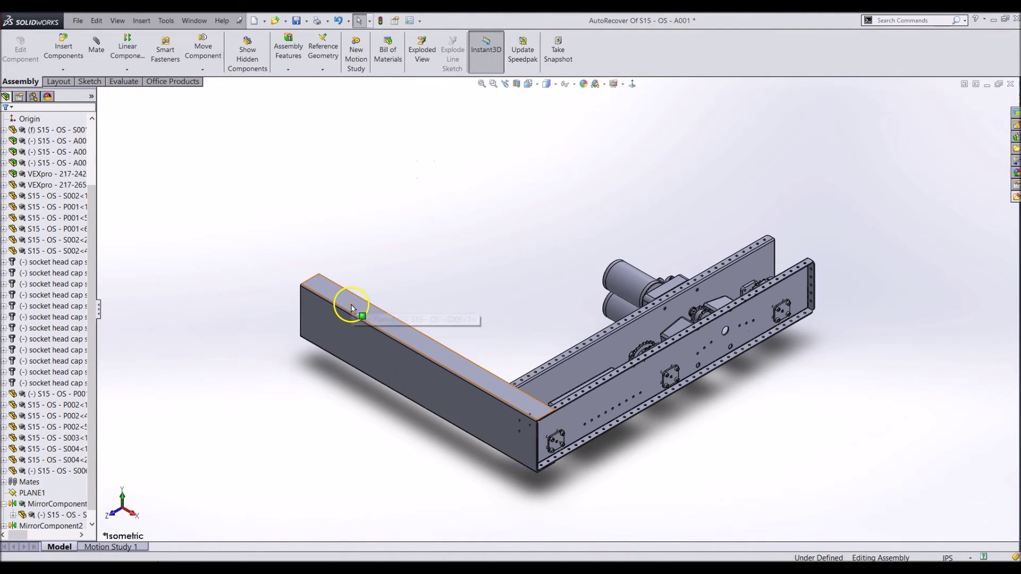
Measure the distance from the channel's web face to the centre of the first hole in the side rail's flange
{"action": "key", "text": "m"}
{"action": "scroll", "coordinate": [606, 472], "scroll_direction": "down", "scroll_amount": 1}
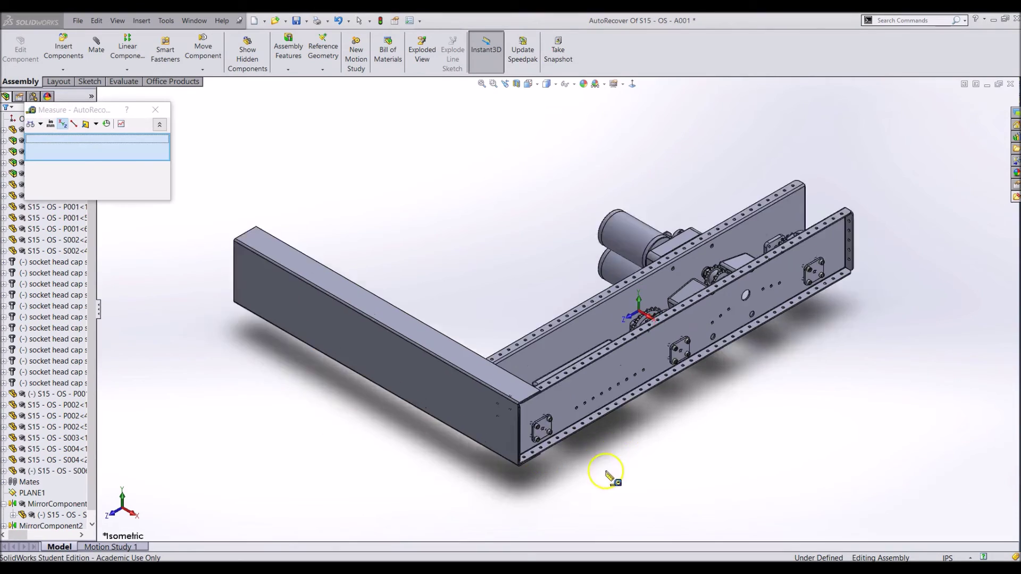
{"action": "scroll", "coordinate": [580, 468], "scroll_direction": "down", "scroll_amount": 8}
{"action": "left_click", "coordinate": [344, 257]}
{"action": "scroll", "coordinate": [344, 256], "scroll_direction": "up", "scroll_amount": 3}
{"action": "middle_click_drag", "start_coordinate": [344, 255], "coordinate": [420, 208]}
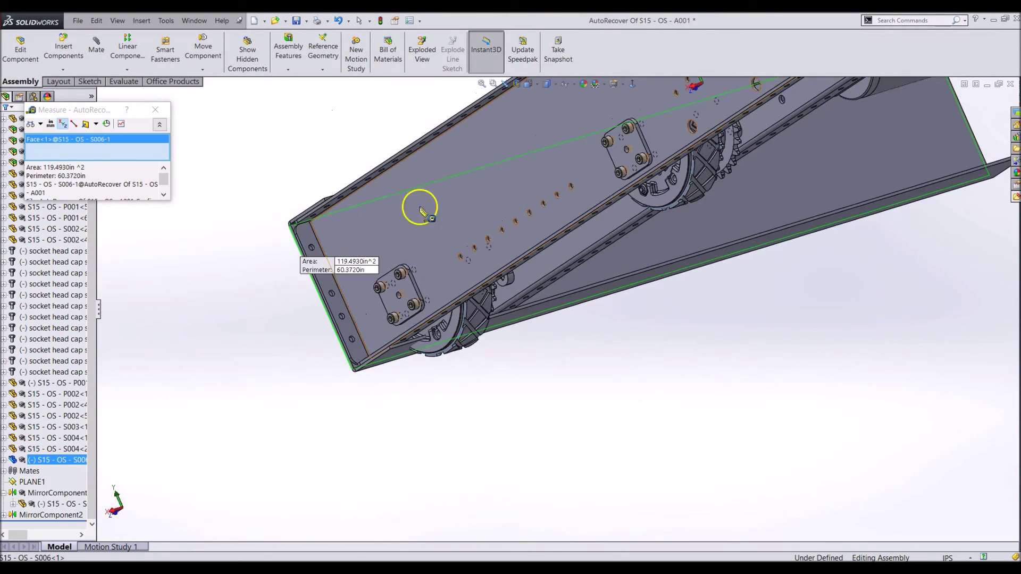
{"action": "scroll", "coordinate": [323, 198], "scroll_direction": "down", "scroll_amount": 9}
{"action": "middle_click_drag", "start_coordinate": [285, 273], "coordinate": [257, 317]}
{"action": "scroll", "coordinate": [257, 317], "scroll_direction": "down", "scroll_amount": 2}
{"action": "left_click", "coordinate": [315, 320]}
{"action": "scroll", "coordinate": [319, 322], "scroll_direction": "up", "scroll_amount": 4}
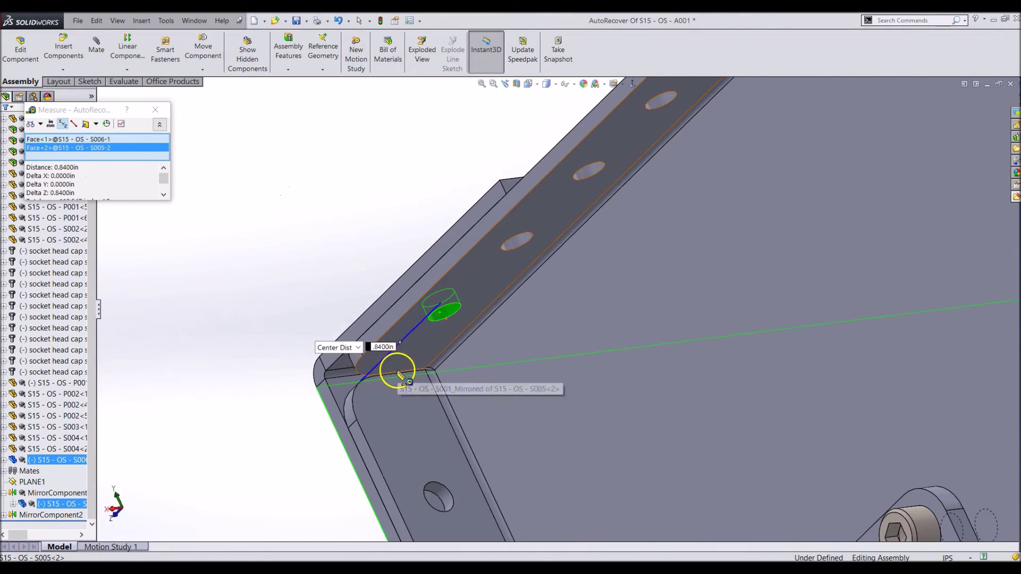
Measure the offset of the rail's first flange hole from the end of the channel
{"action": "middle_click_drag", "start_coordinate": [398, 373], "coordinate": [424, 422]}
{"action": "left_click", "coordinate": [424, 424]}
{"action": "left_click", "coordinate": [424, 425]}
{"action": "left_click", "coordinate": [423, 429]}
{"action": "left_click", "coordinate": [497, 308]}
{"action": "middle_click_drag", "start_coordinate": [497, 308], "coordinate": [496, 333]}
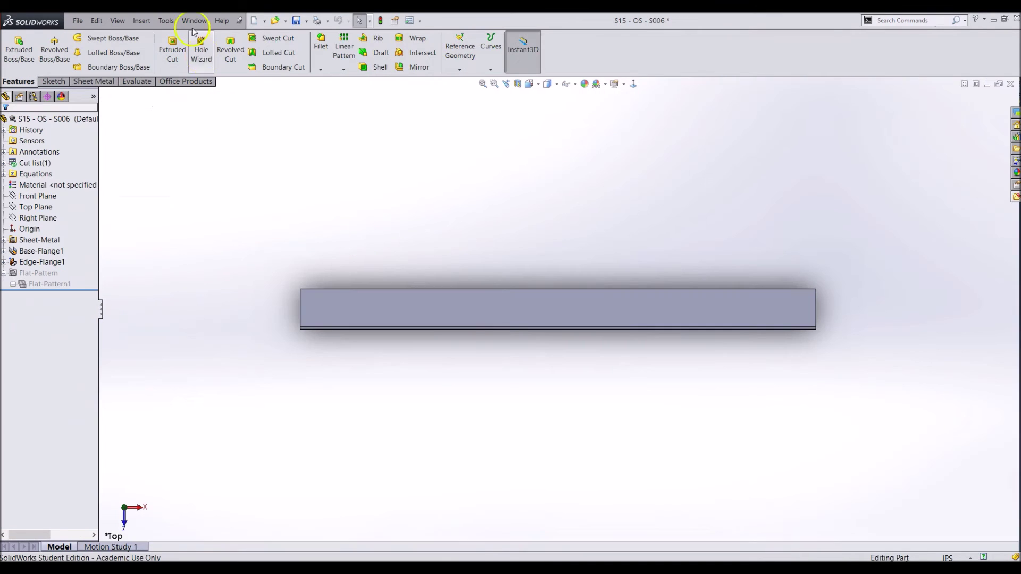
Place a 0.191 through-all IFI Hole Punches hole on the S006 channel's top flange near its +X end
{"action": "left_click", "coordinate": [200, 53]}
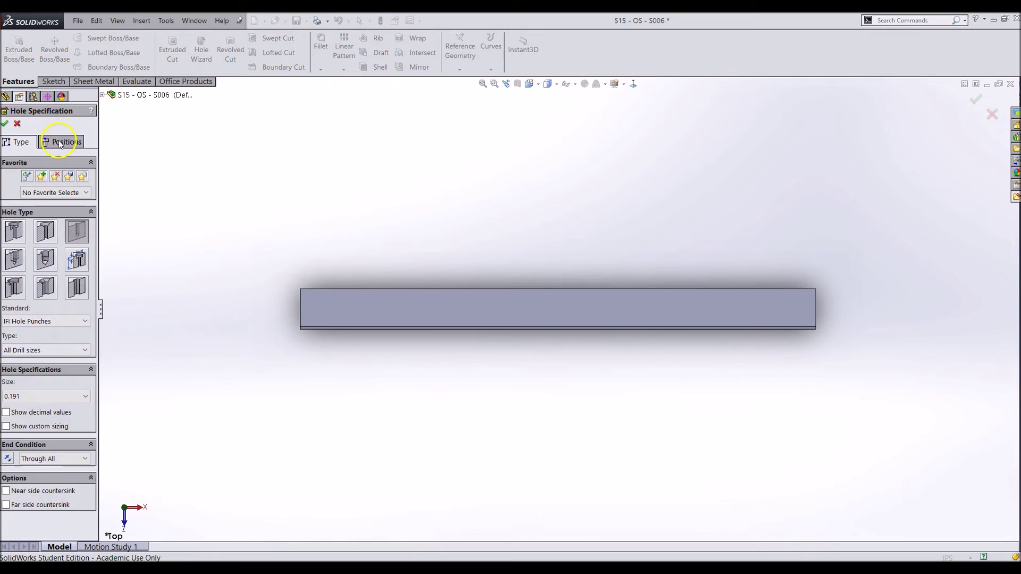
{"action": "left_click", "coordinate": [60, 142]}
{"action": "scroll", "coordinate": [782, 316], "scroll_direction": "down", "scroll_amount": 3}
{"action": "left_click", "coordinate": [800, 263]}
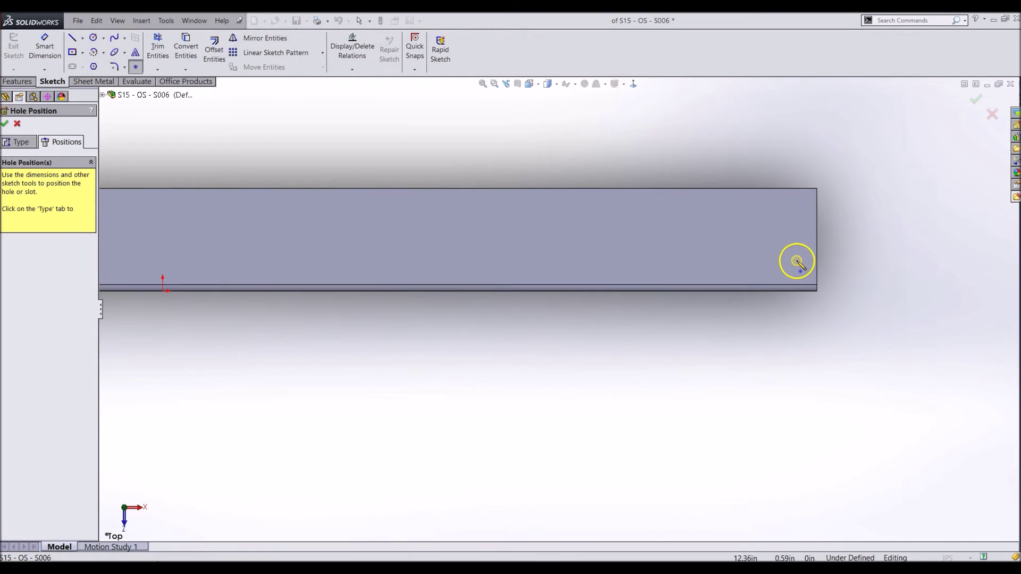
{"action": "left_click", "coordinate": [797, 261]}
Dimension the hole centre 0.84 in from the channel's outer web edge
{"action": "right_click_drag", "start_coordinate": [823, 343], "coordinate": [820, 313]}
{"action": "left_click", "coordinate": [802, 290]}
{"action": "left_click", "coordinate": [797, 261]}
{"action": "left_click", "coordinate": [850, 276]}
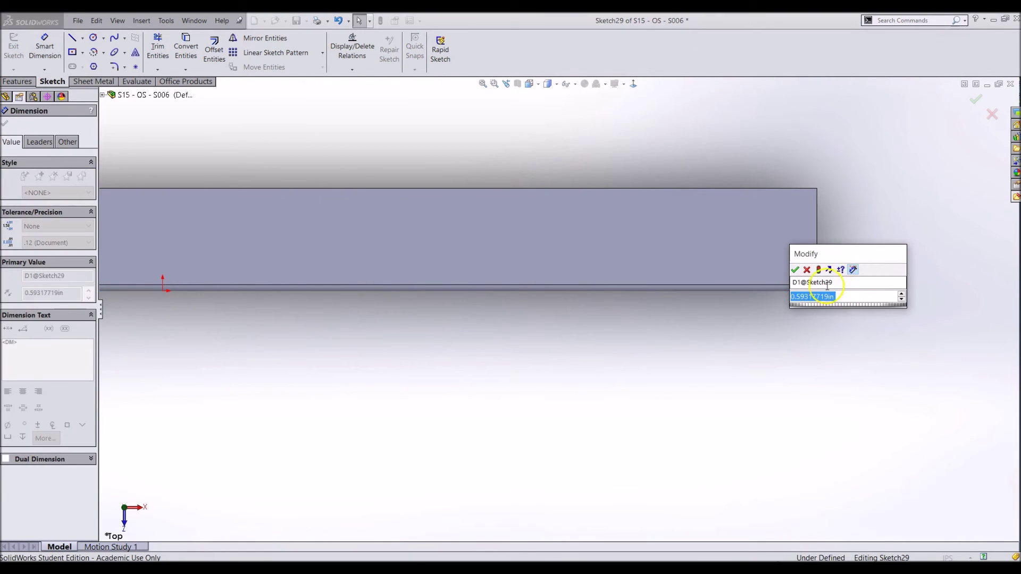
{"action": "type", "text": "0.84"}
{"action": "key", "text": "Return"}
Dimension the hole centre 0.31 in from the channel's end edge and finish the hole
{"action": "scroll", "coordinate": [798, 271], "scroll_direction": "down", "scroll_amount": 4}
{"action": "left_click", "coordinate": [713, 222]}
{"action": "left_click", "coordinate": [755, 291]}
{"action": "left_click", "coordinate": [731, 354]}
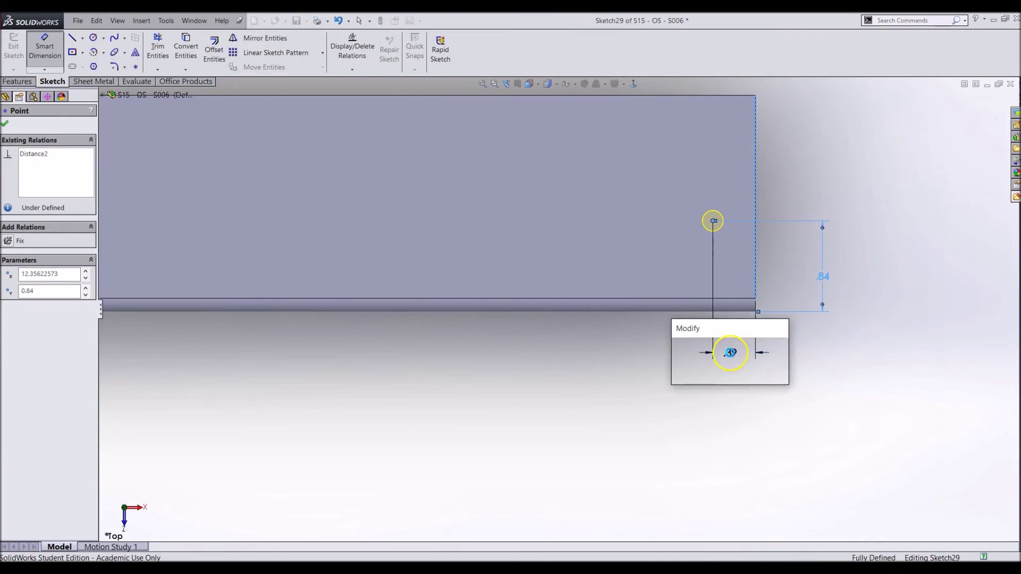
{"action": "type", "text": "0.31"}
{"action": "key", "text": "Return"}
{"action": "left_click", "coordinate": [4, 123]}
{"action": "left_click", "coordinate": [5, 123]}
Linear-pattern the hole along the flange's end edge as two instances 0.75 in apart, and confirm the hole pair 4.69 in from the end
{"action": "middle_click_drag", "start_coordinate": [441, 361], "coordinate": [487, 298]}
{"action": "left_click", "coordinate": [344, 48]}
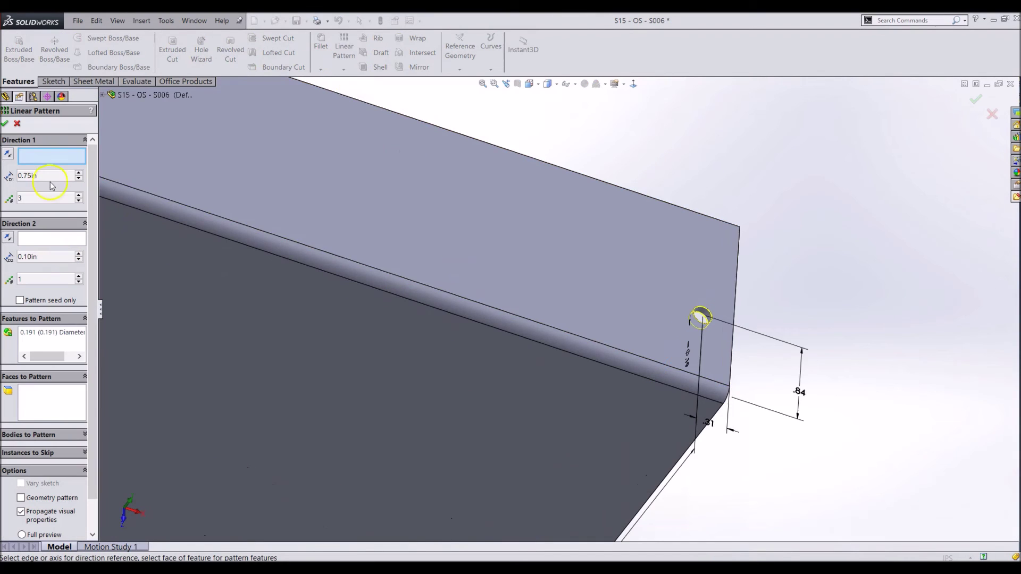
{"action": "left_click", "coordinate": [735, 293]}
{"action": "left_click", "coordinate": [78, 201]}
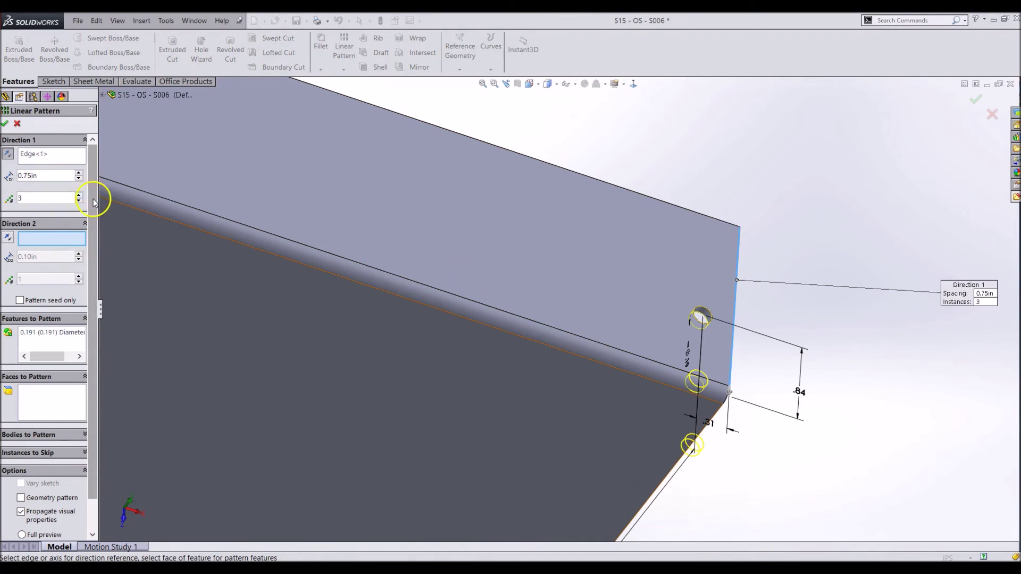
{"action": "left_click", "coordinate": [4, 124]}
{"action": "key", "text": "ctrl+7"}
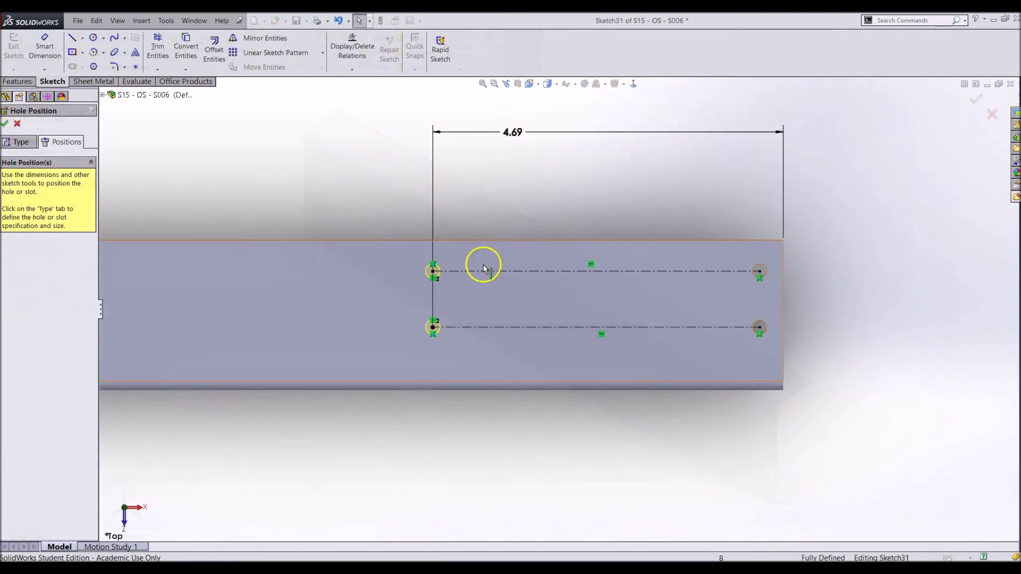
{"action": "left_click", "coordinate": [976, 101]}
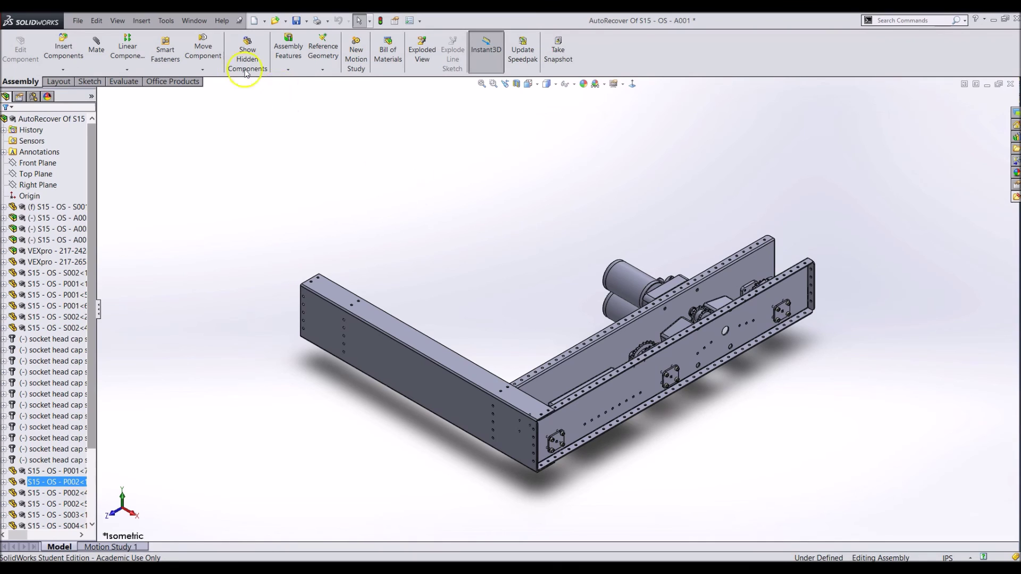
Mirror the S15 - OS - S006 channel about the assembly's Front Plane to the opposite end of the side rails
{"action": "left_click", "coordinate": [130, 71]}
{"action": "left_click", "coordinate": [157, 141]}
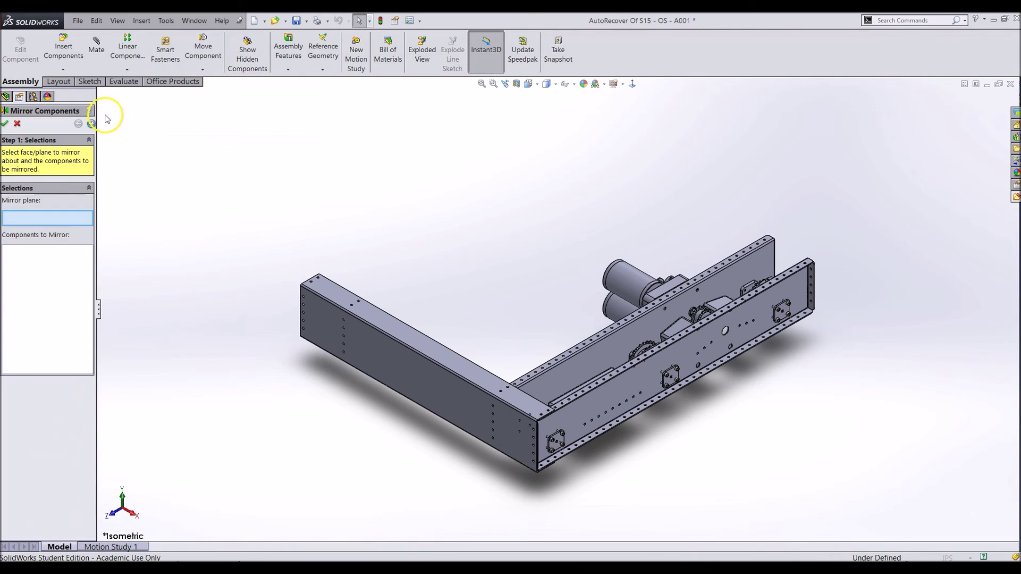
{"action": "left_click", "coordinate": [100, 94]}
{"action": "left_click", "coordinate": [153, 139]}
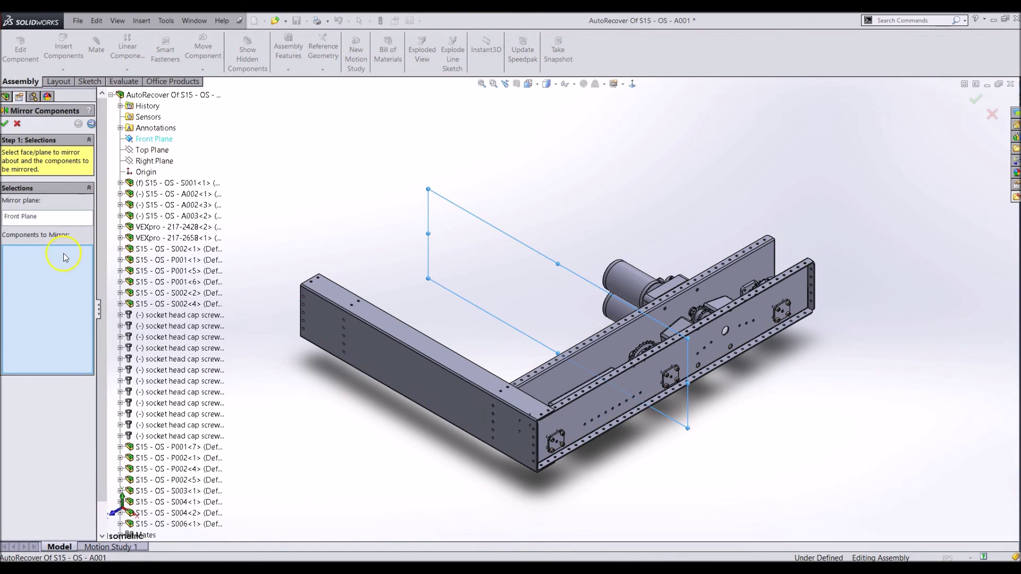
{"action": "left_click", "coordinate": [473, 411]}
{"action": "left_click", "coordinate": [91, 123]}
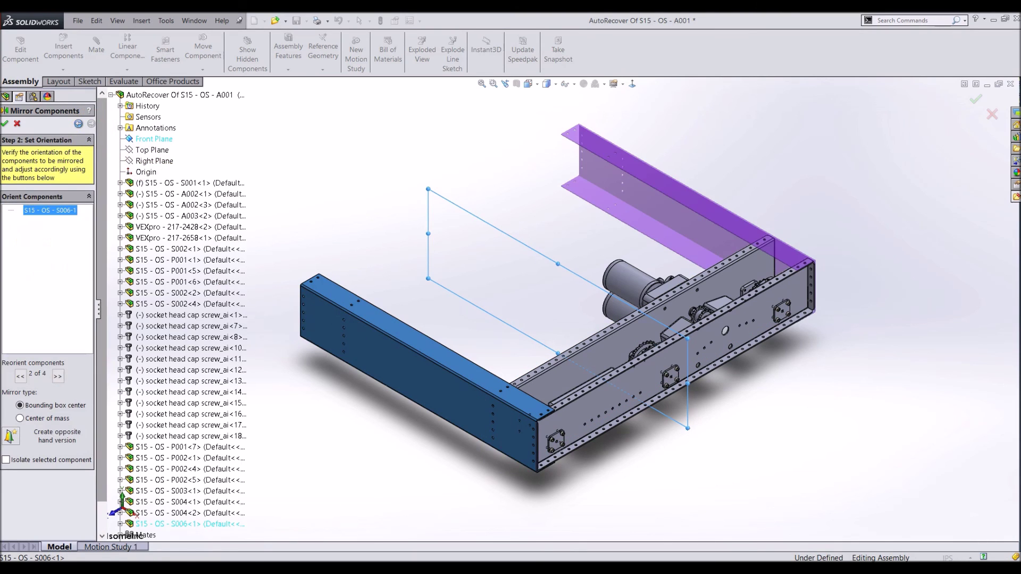
{"action": "left_click", "coordinate": [6, 125]}
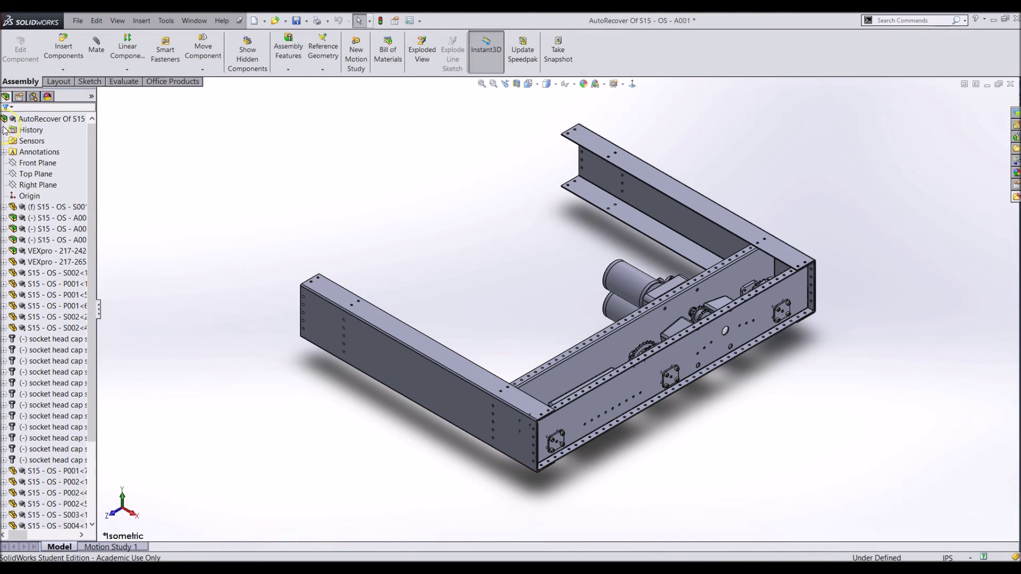